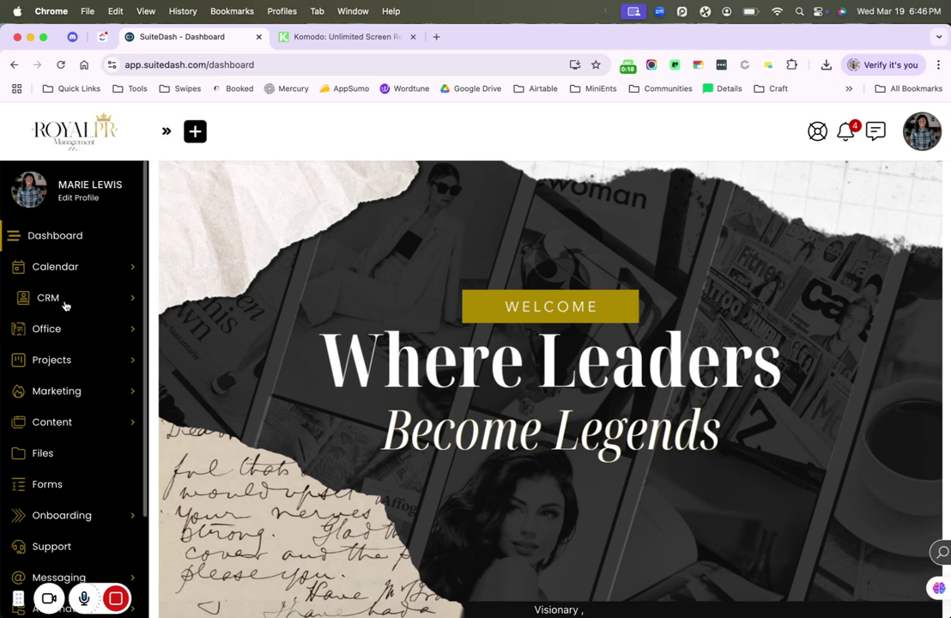
# - Go to Calendar > Appointment Types and start adding a new appointment type
pyautogui.click(79, 273)
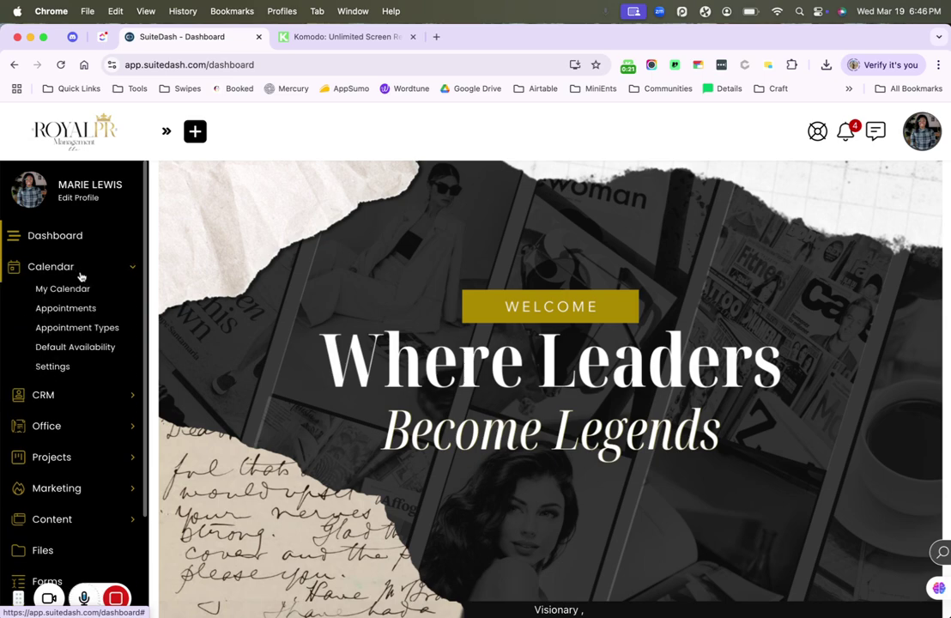
pyautogui.click(90, 331)
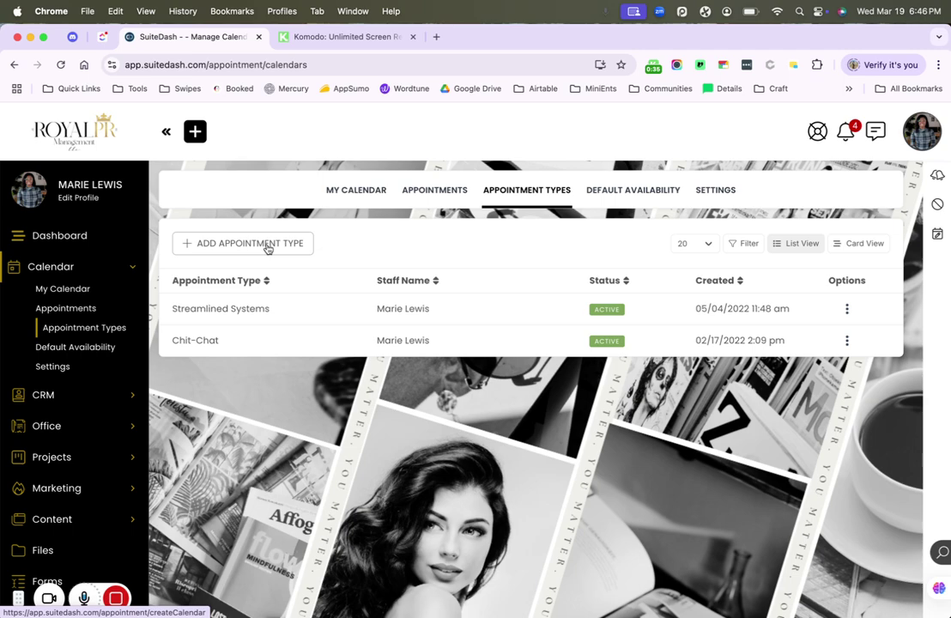
pyautogui.click(268, 248)
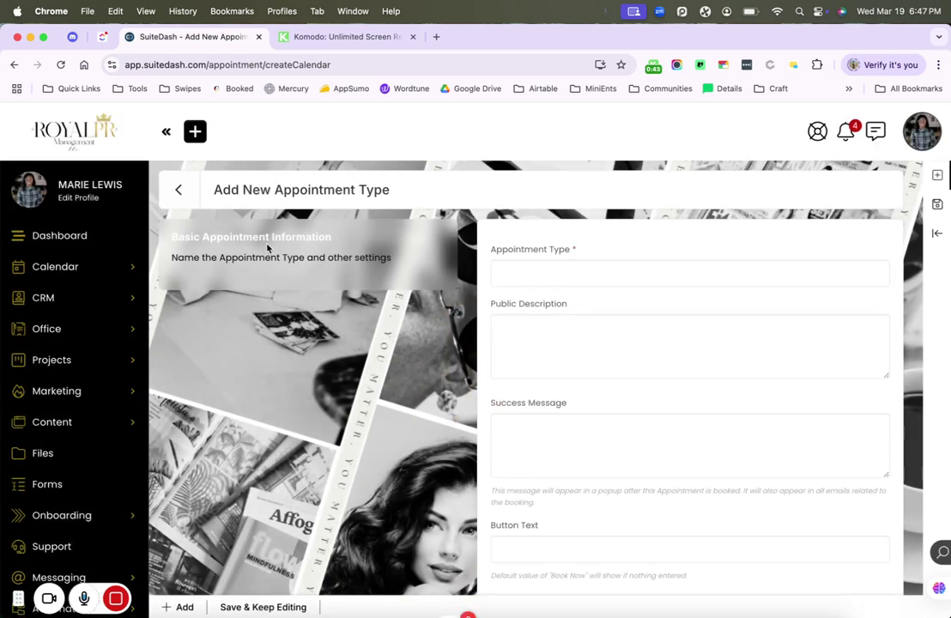
# - Name the new appointment type Discovery Call
pyautogui.moveTo(541, 611)
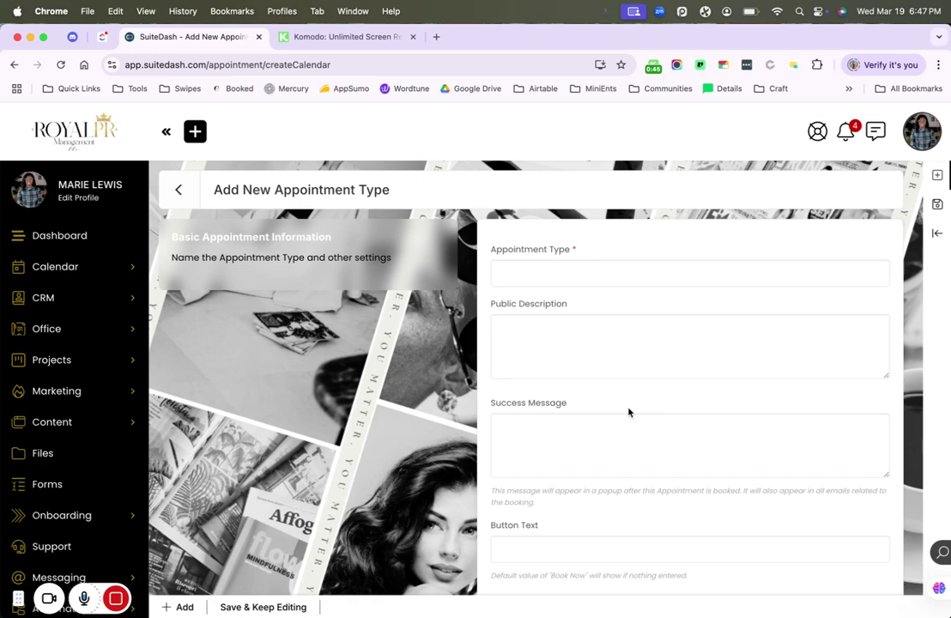
pyautogui.click(602, 265)
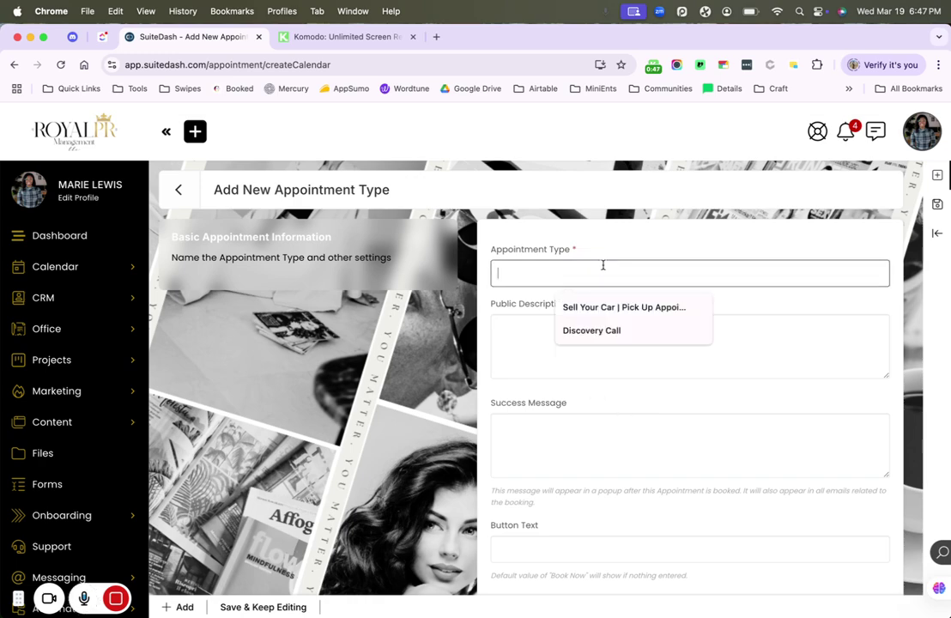
pyautogui.click(596, 331)
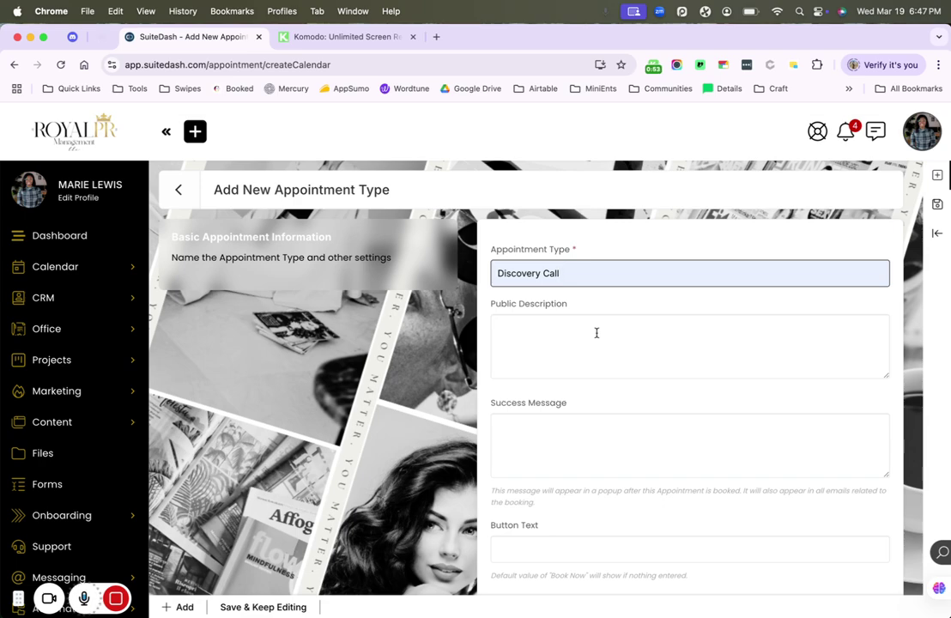
pyautogui.scroll(-3, 596, 333)
pyautogui.scroll(1, 596, 333)
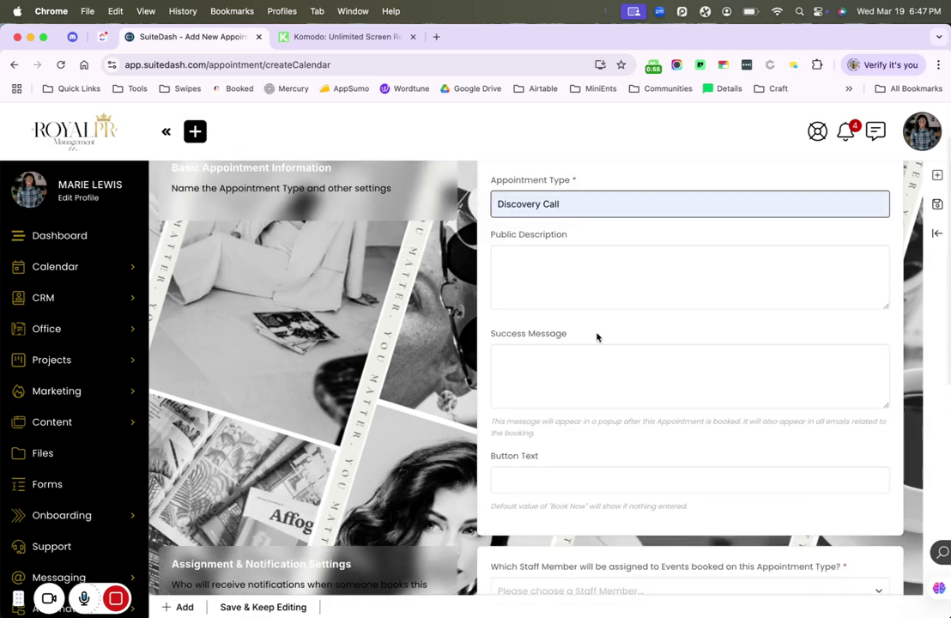
pyautogui.scroll(-4, 596, 335)
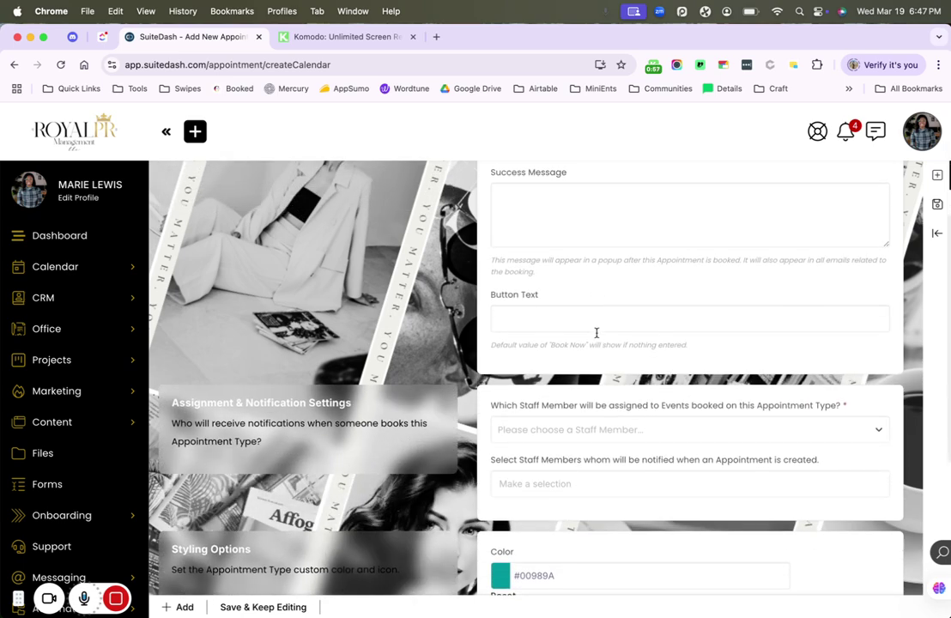
pyautogui.scroll(-2, 596, 334)
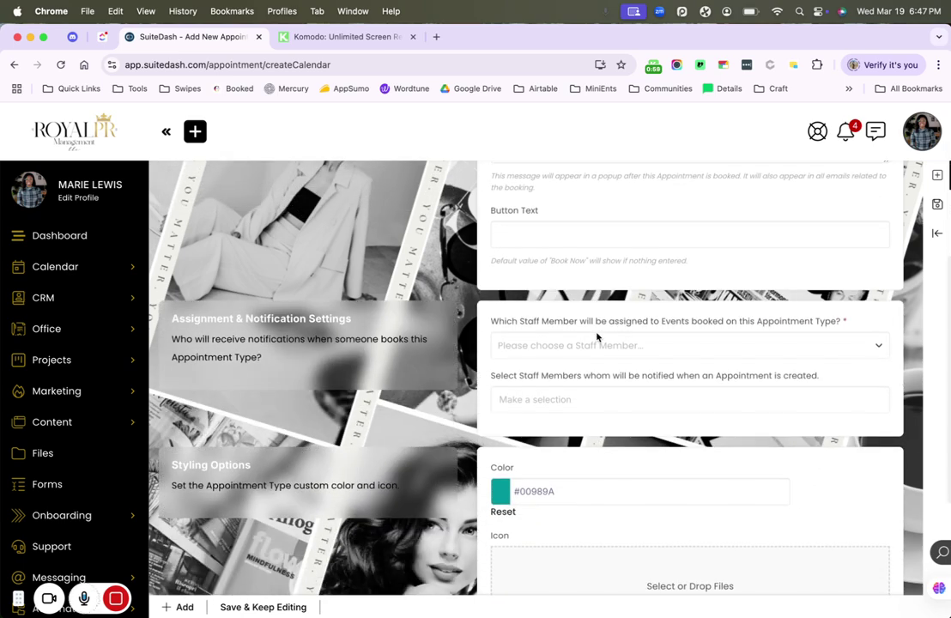
# - Assign the main staff member, notify Royal Team, and save while keeping the editor open
pyautogui.click(586, 346)
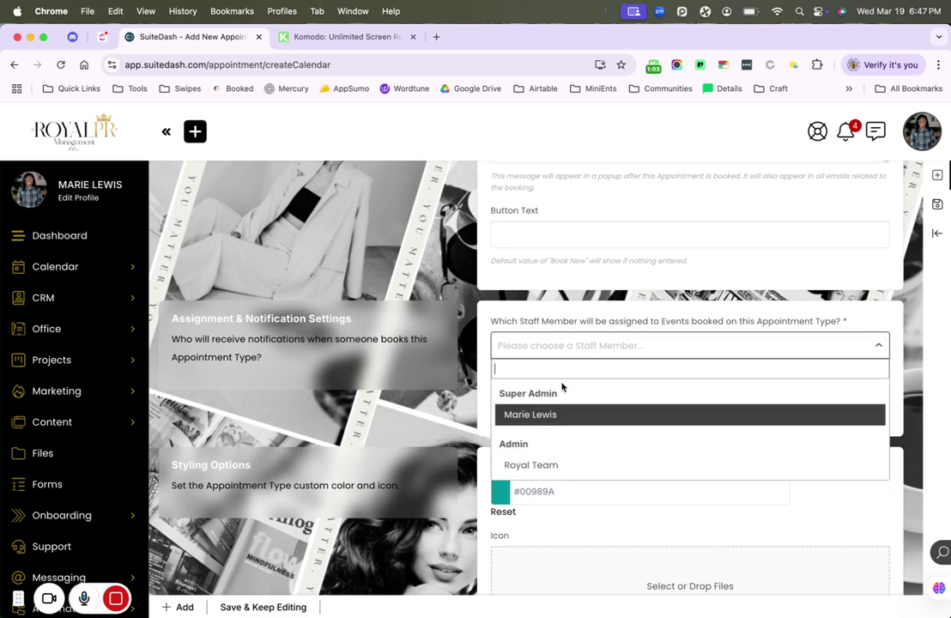
pyautogui.click(549, 413)
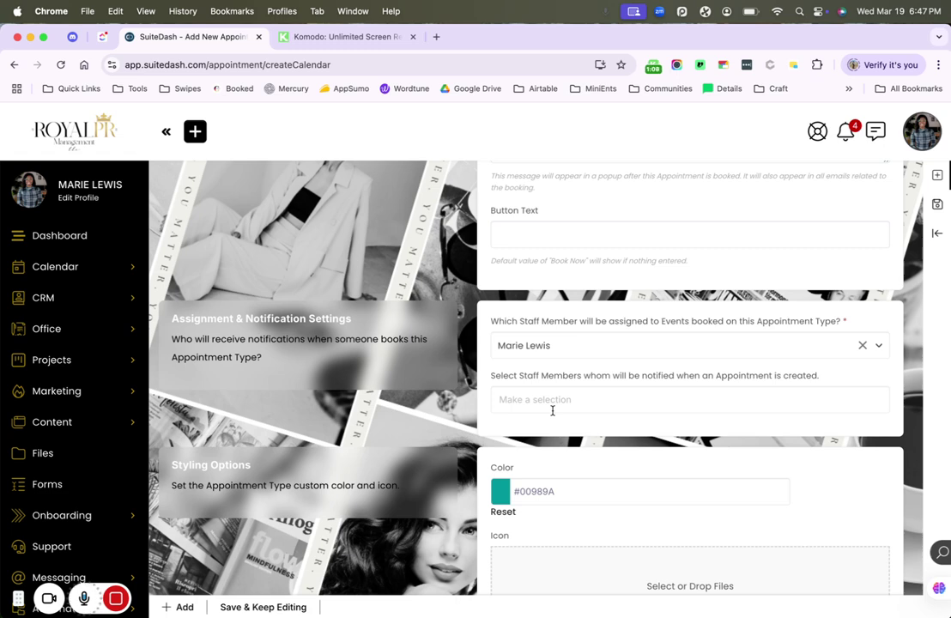
pyautogui.click(552, 403)
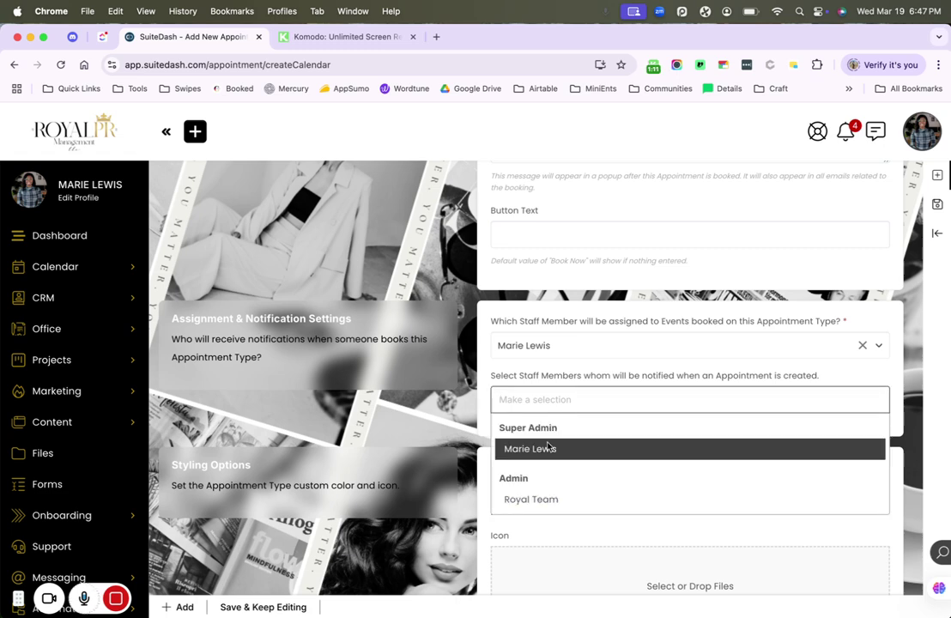
pyautogui.click(548, 501)
pyautogui.scroll(-5, 514, 484)
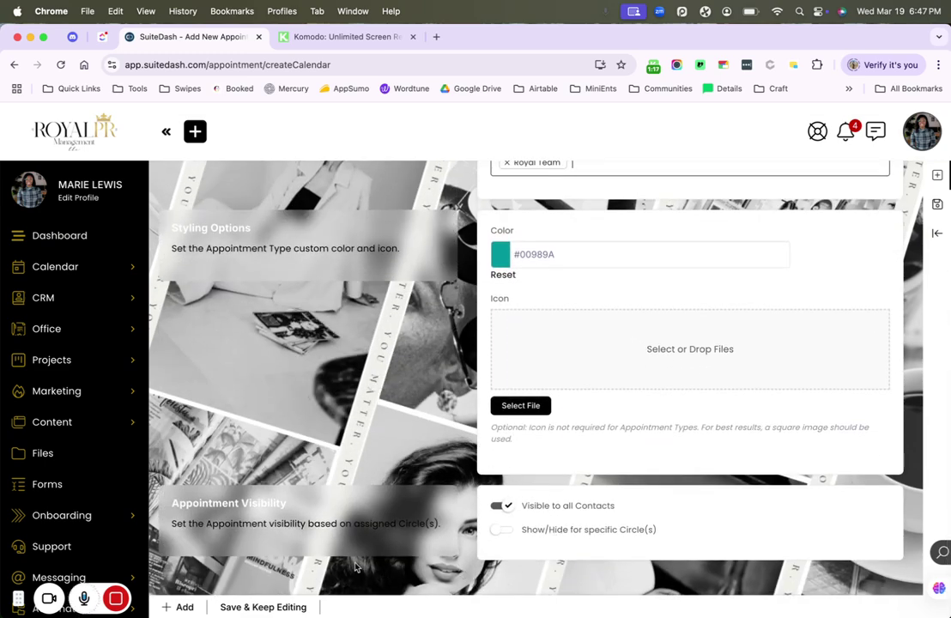
pyautogui.click(281, 608)
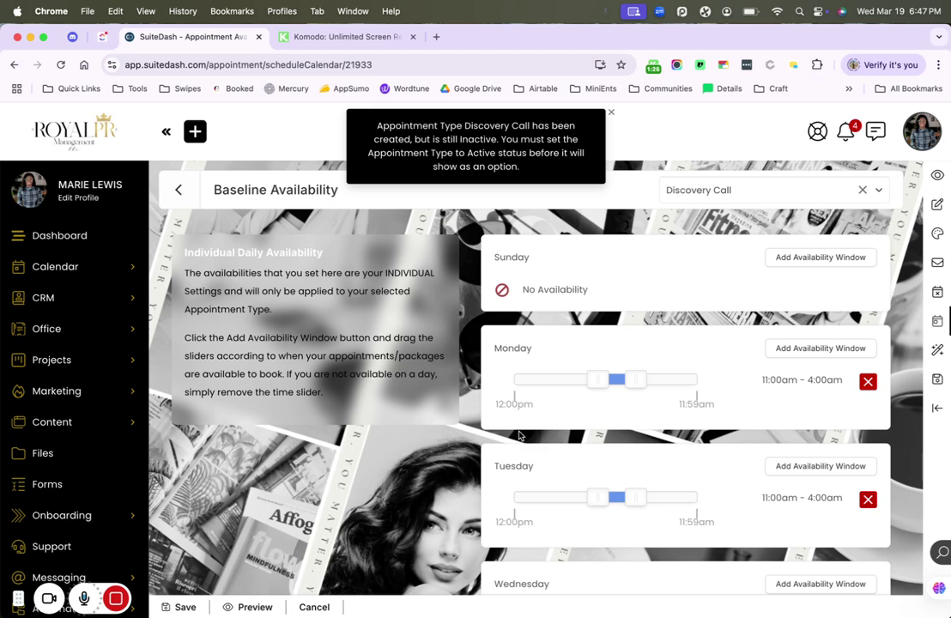
# - Preview the Discovery Call booking calendar, close it, then go to its notification settings
pyautogui.scroll(-5, 518, 436)
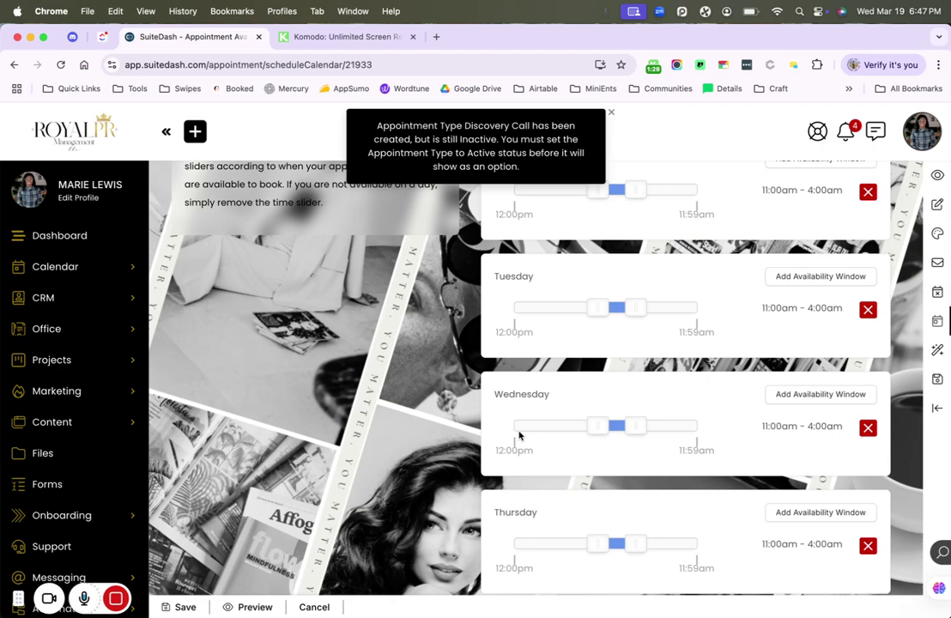
pyautogui.click(261, 606)
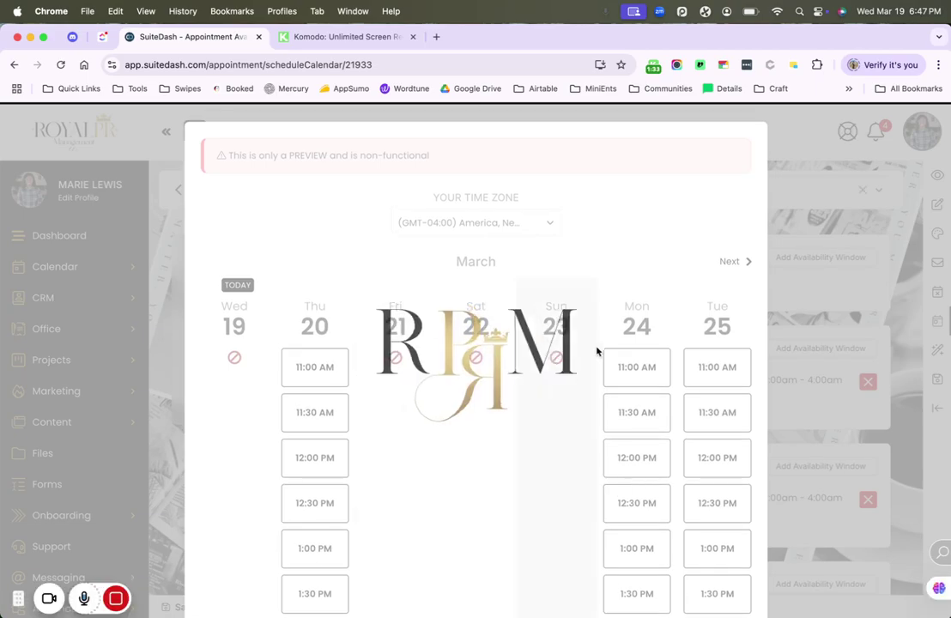
pyautogui.press('Escape')
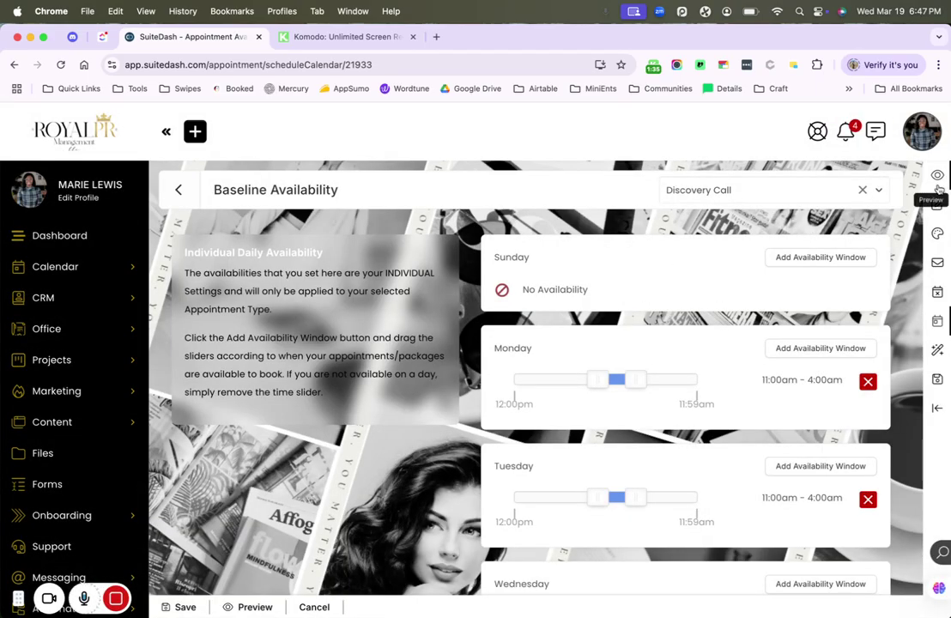
pyautogui.click(937, 265)
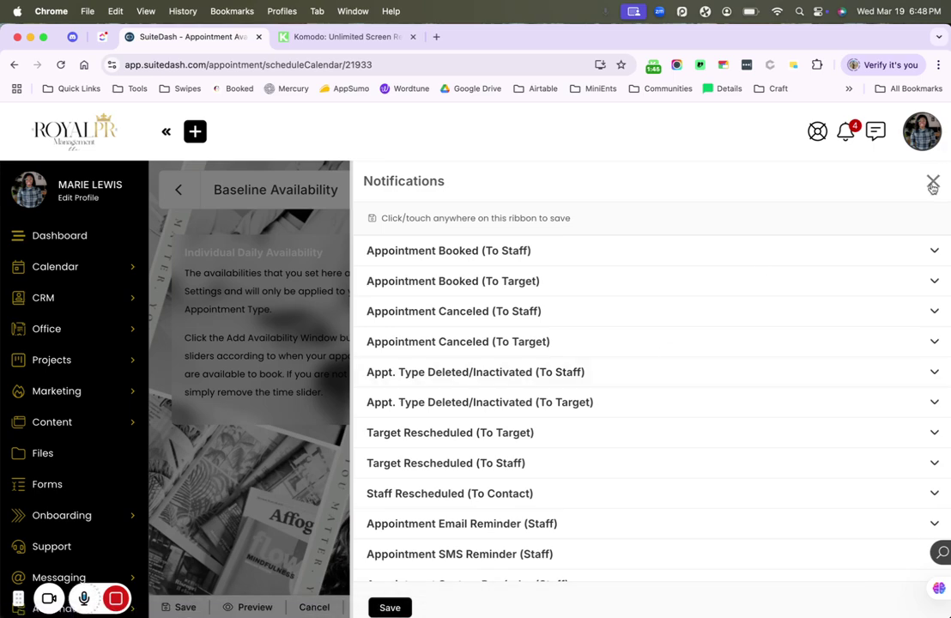
# - Close Discovery Call's notification settings and move to its Auto-Create Meeting settings
pyautogui.click(932, 181)
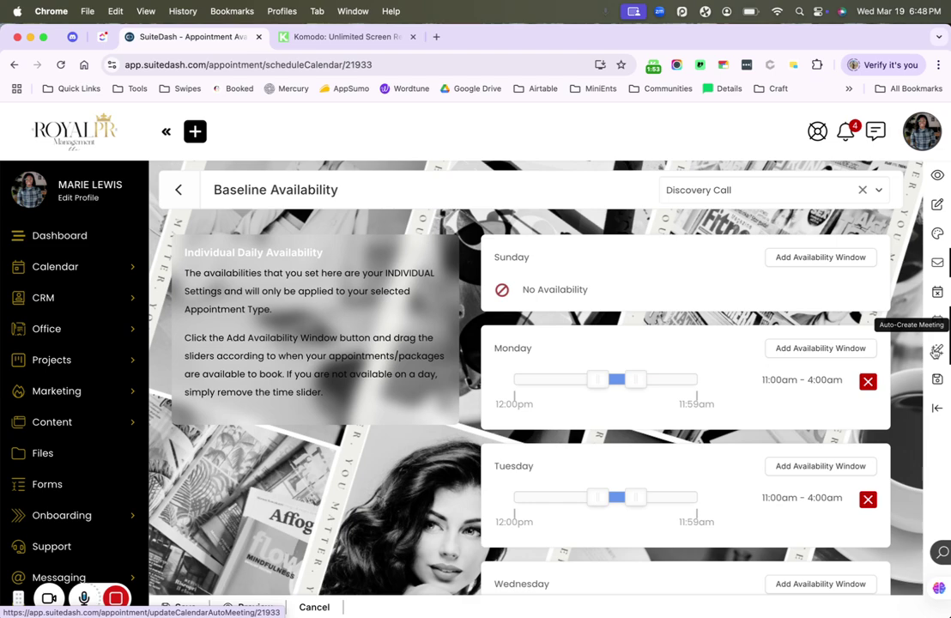
pyautogui.click(935, 352)
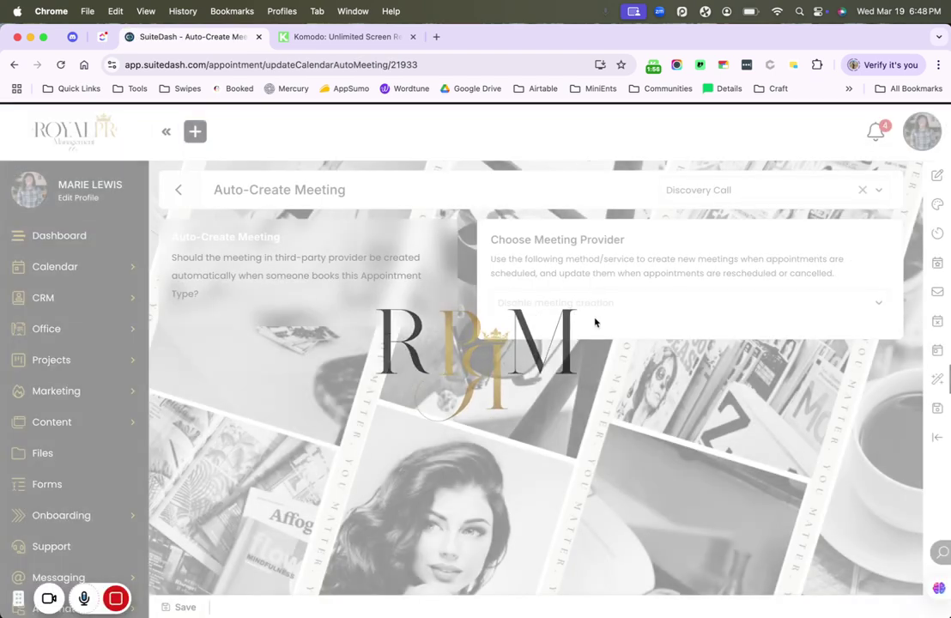
# - Review the Zoom, Google Meet and Microsoft providers, leaving meeting creation disabled
pyautogui.click(603, 306)
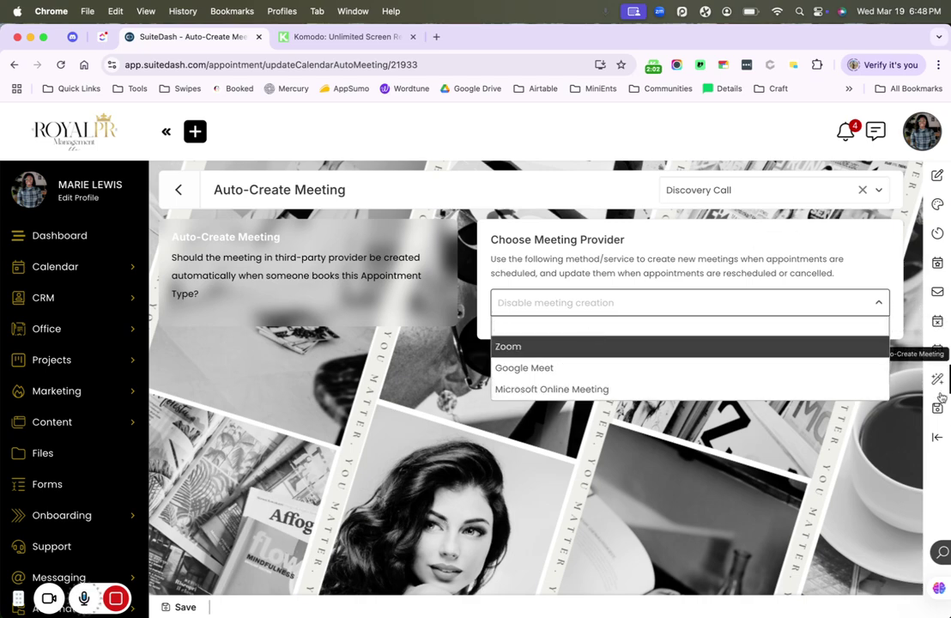
pyautogui.click(796, 449)
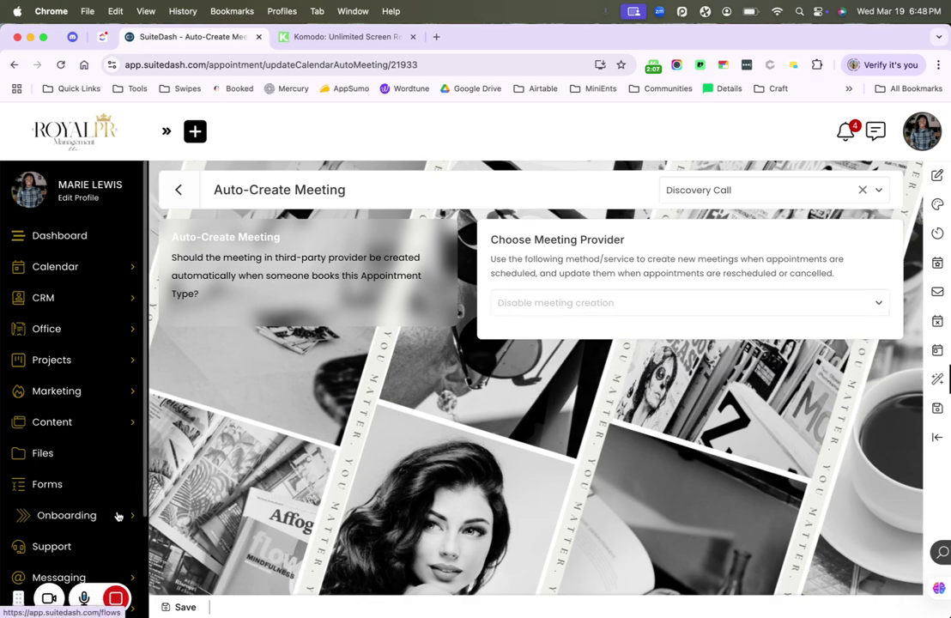
# - Create a new form from the Forms list, choosing Booking Form as its type
pyautogui.click(107, 485)
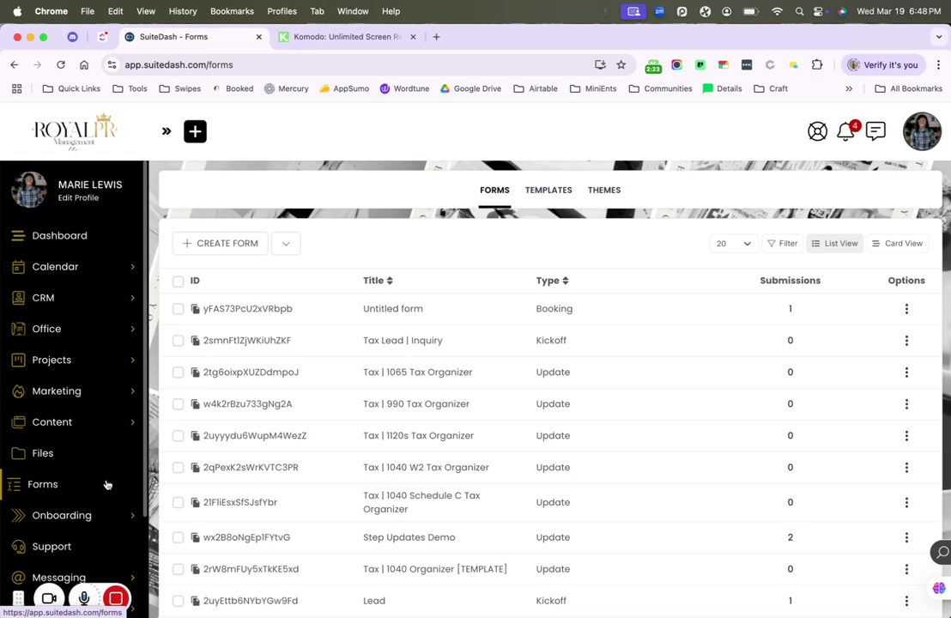
pyautogui.click(259, 243)
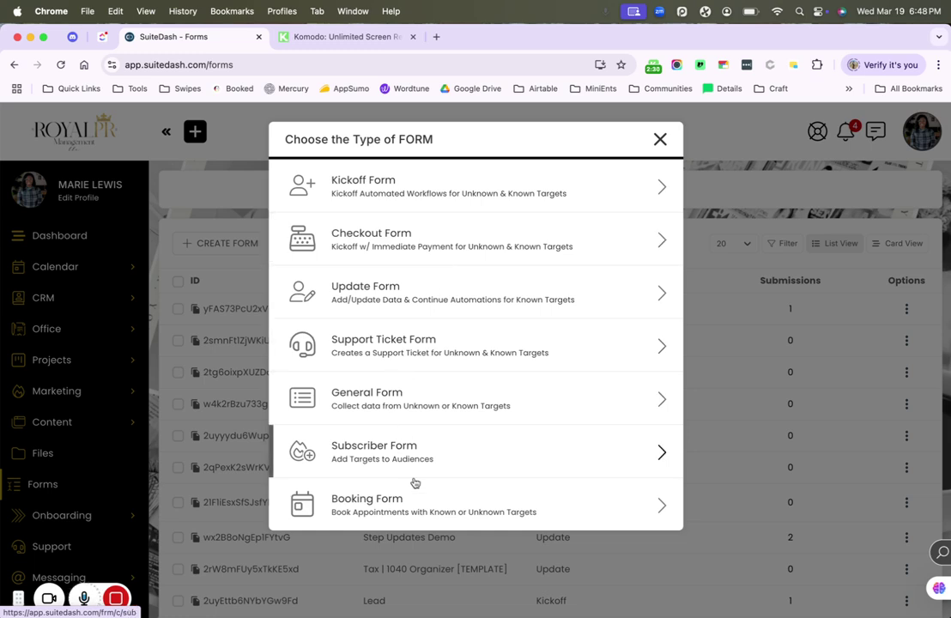
pyautogui.click(423, 512)
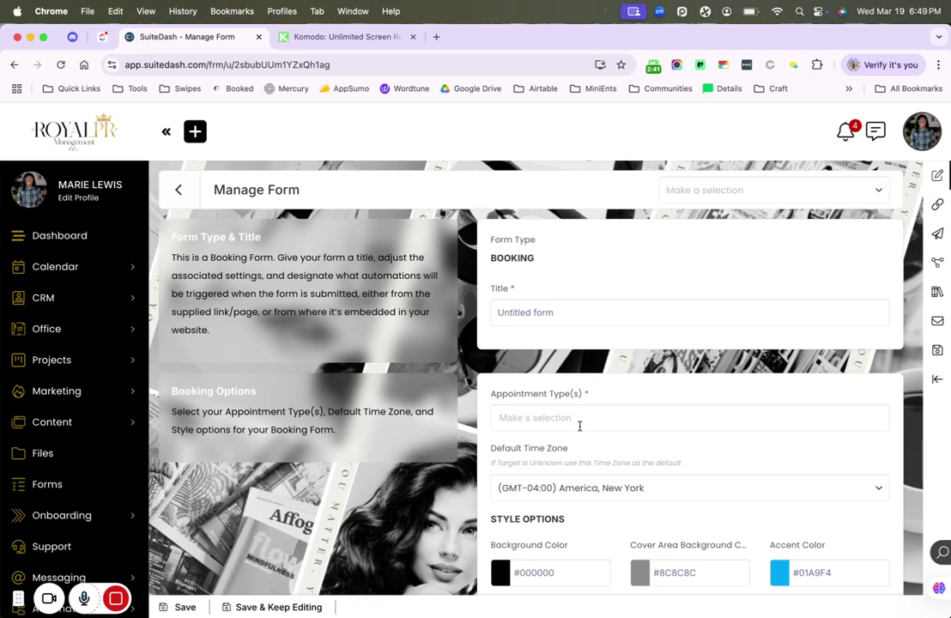
pyautogui.click(569, 306)
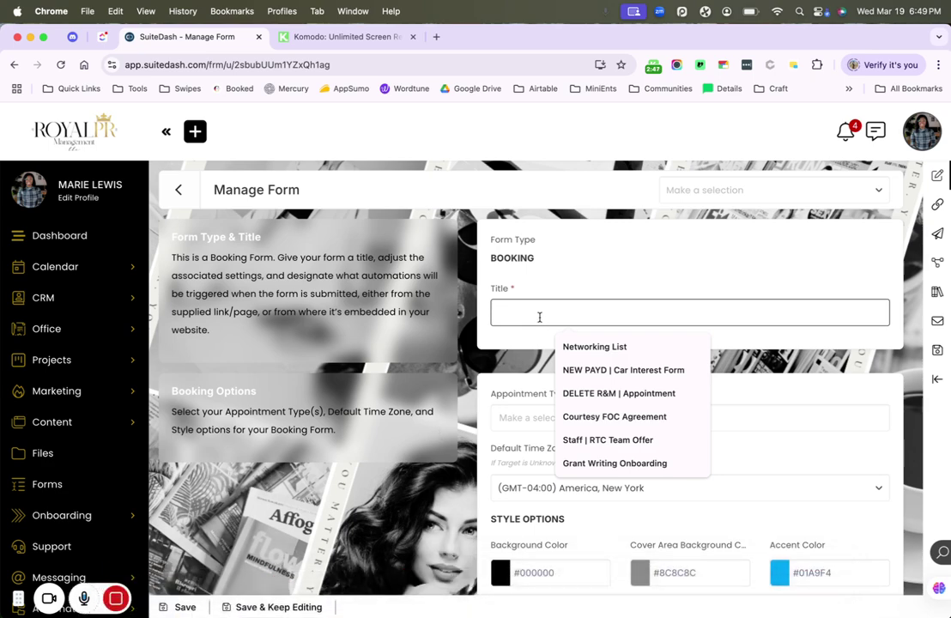
# - Title the form 'All Calls' and attach the Chit-Chat and Streamlined Systems appointment types
pyautogui.write('All Calls')
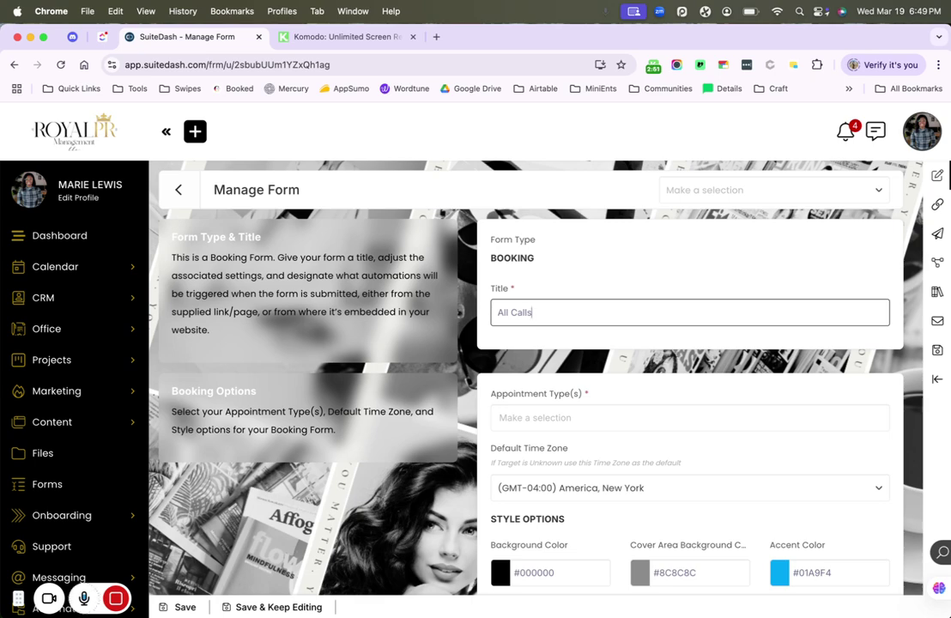
pyautogui.click(556, 418)
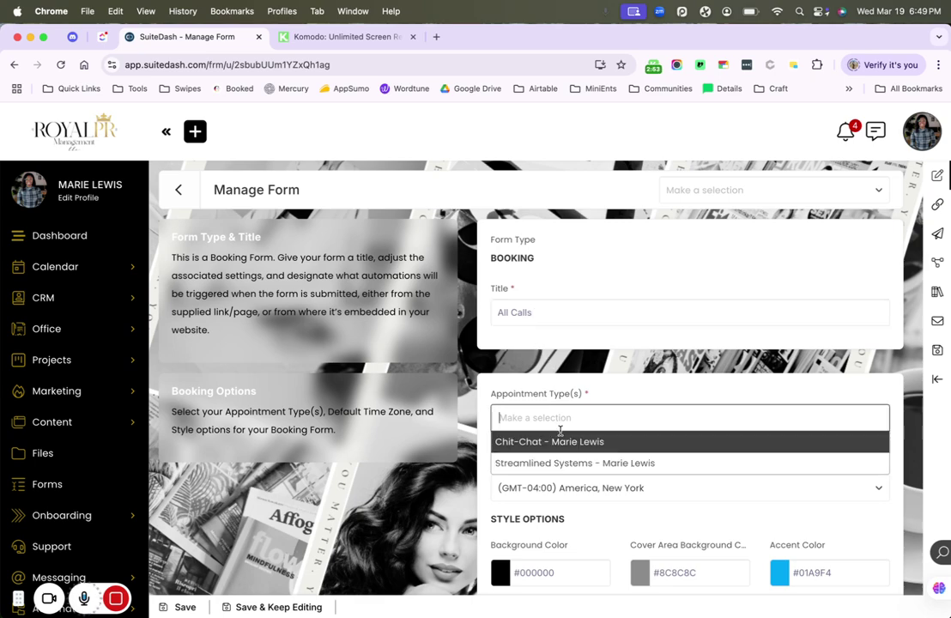
pyautogui.click(562, 440)
pyautogui.click(631, 417)
pyautogui.click(611, 440)
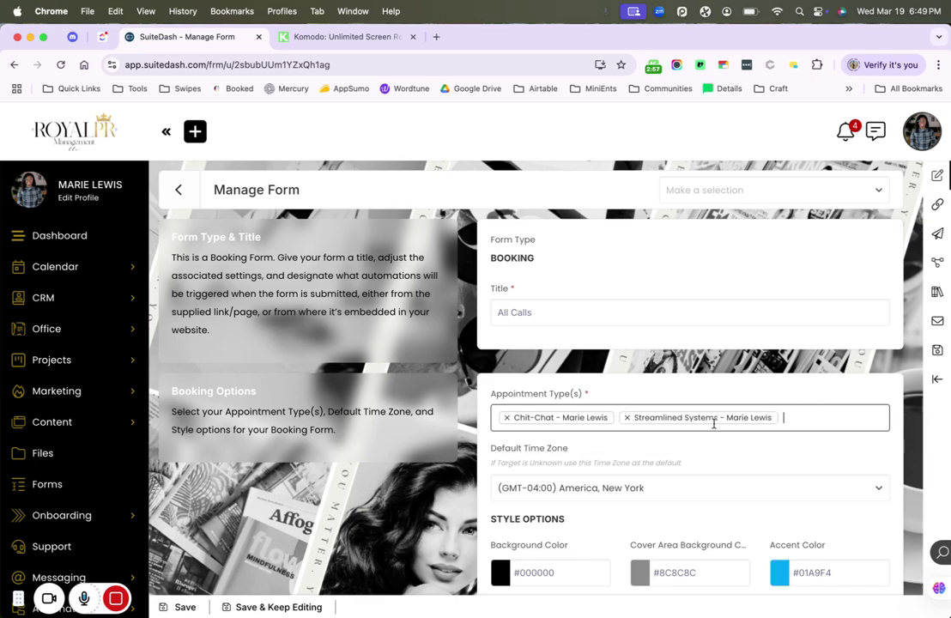
pyautogui.scroll(-5, 713, 423)
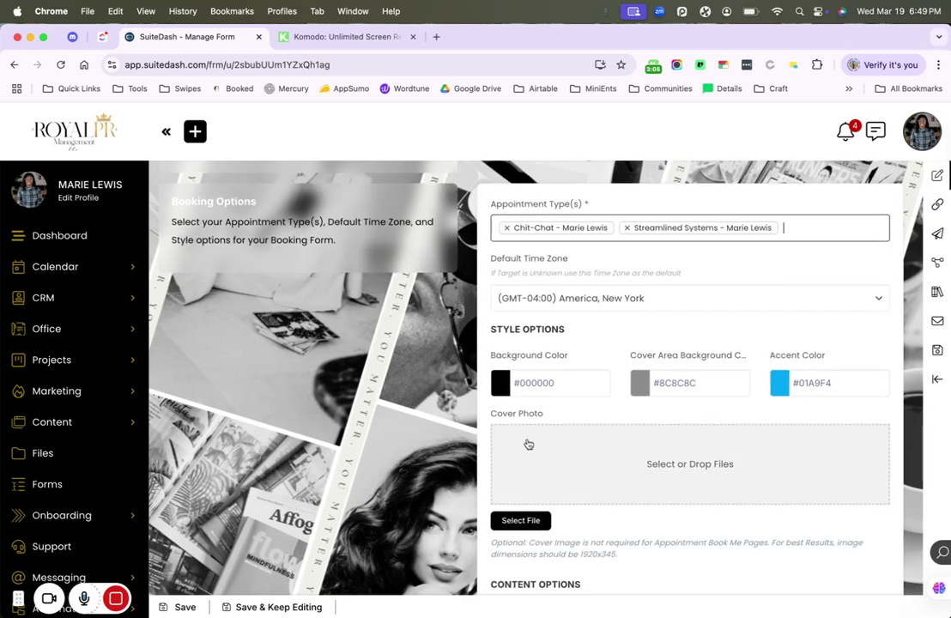
pyautogui.click(704, 383)
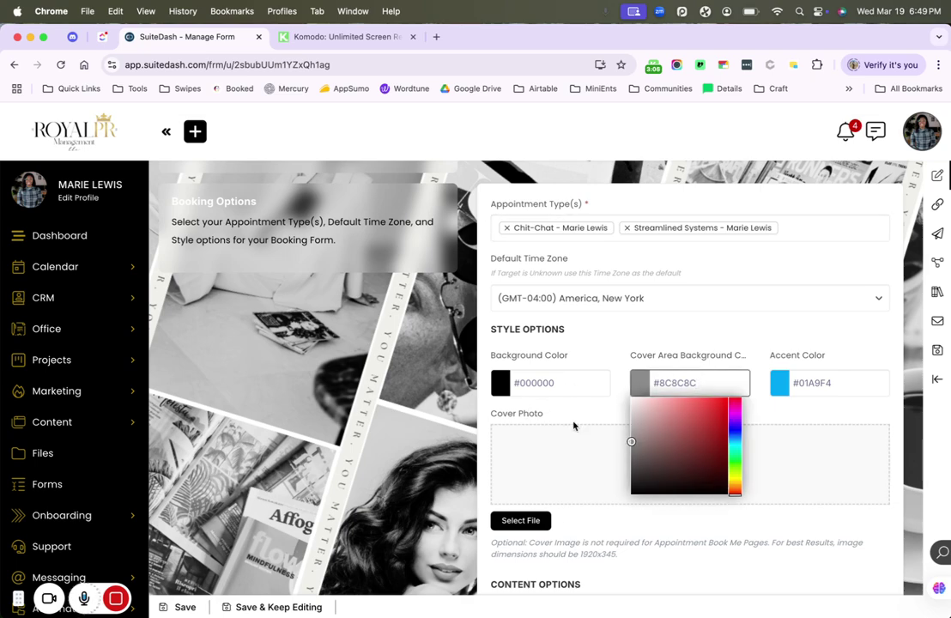
# - Skip the cover photo and try black as the cover area colour
pyautogui.click(574, 459)
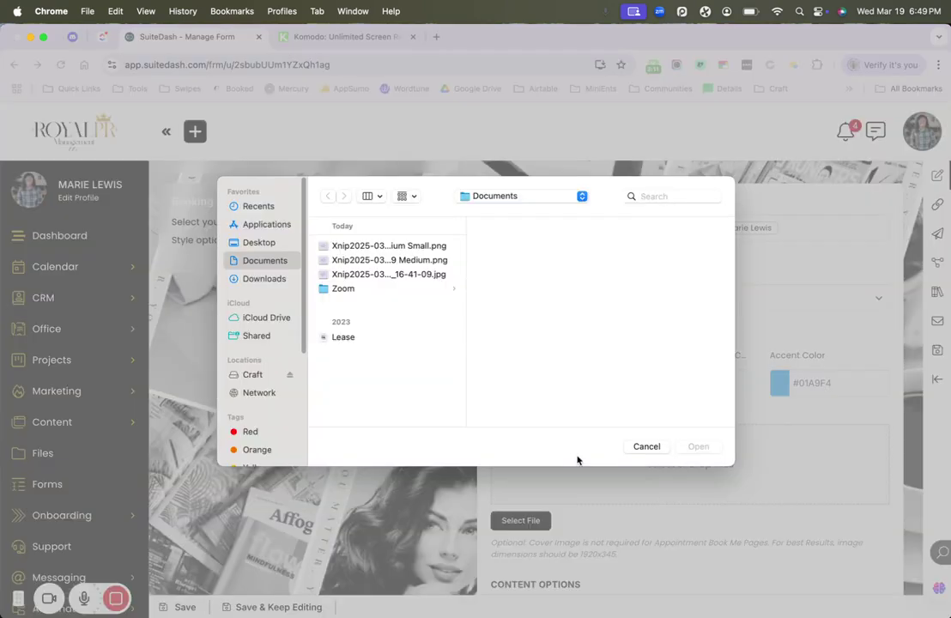
pyautogui.click(645, 446)
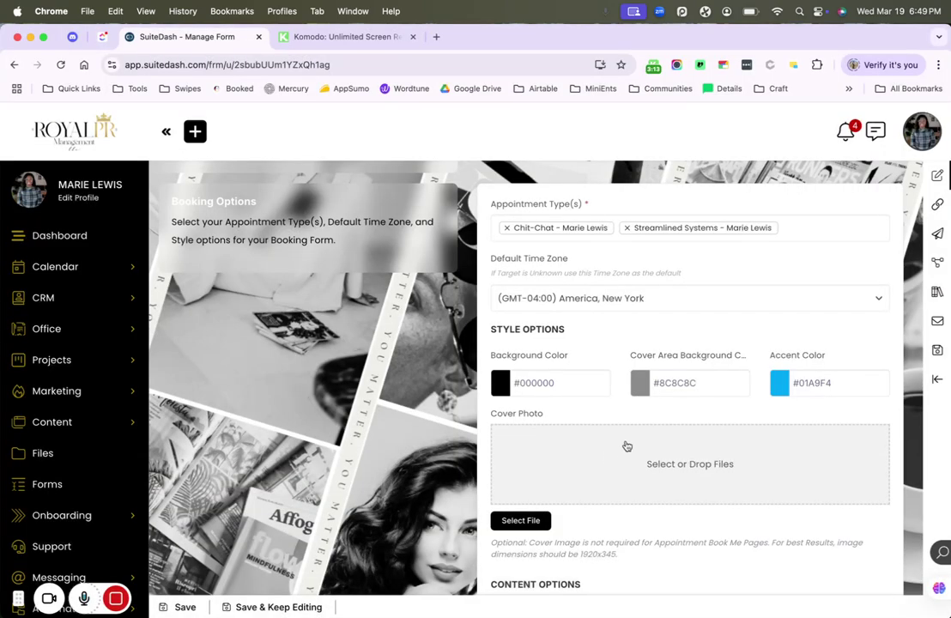
pyautogui.click(689, 377)
pyautogui.click(670, 433)
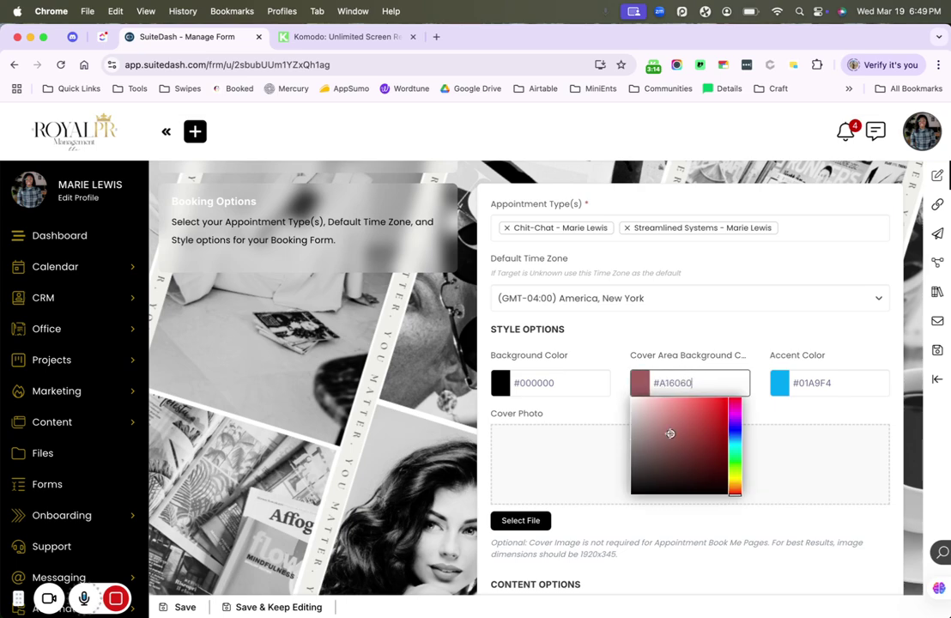
pyautogui.moveTo(670, 433); pyautogui.dragTo(602, 513)
# - Paste the brand teal #115E67 from Brand Details into the cover area colour
pyautogui.click(705, 378)
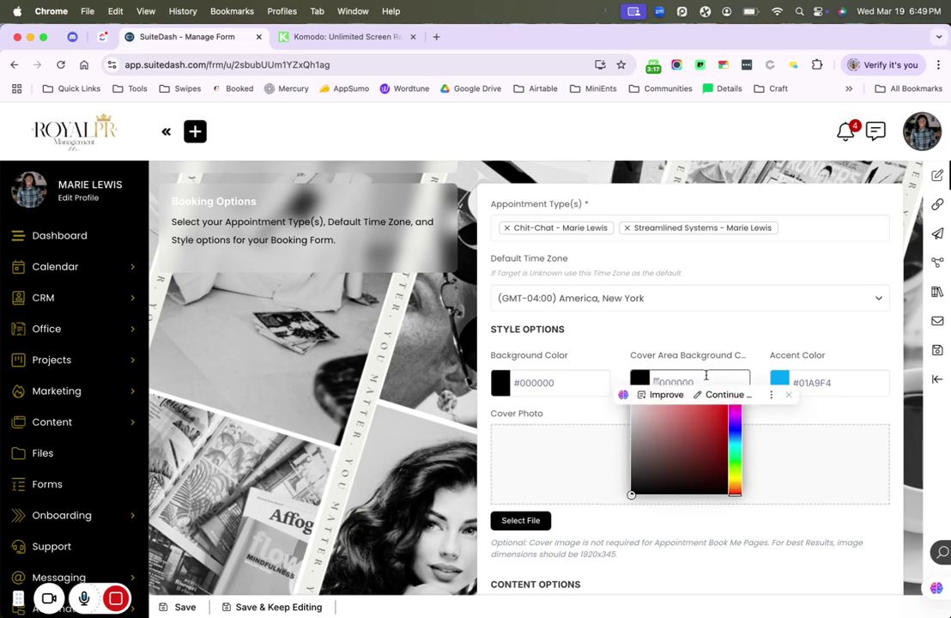
pyautogui.press('shift+super+v')
pyautogui.click(748, 518)
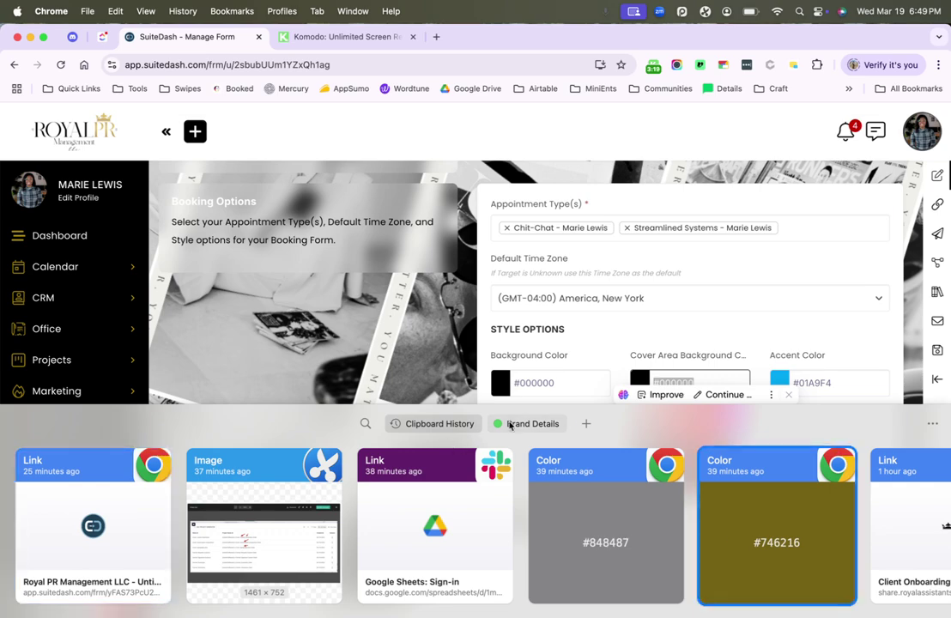
pyautogui.click(509, 425)
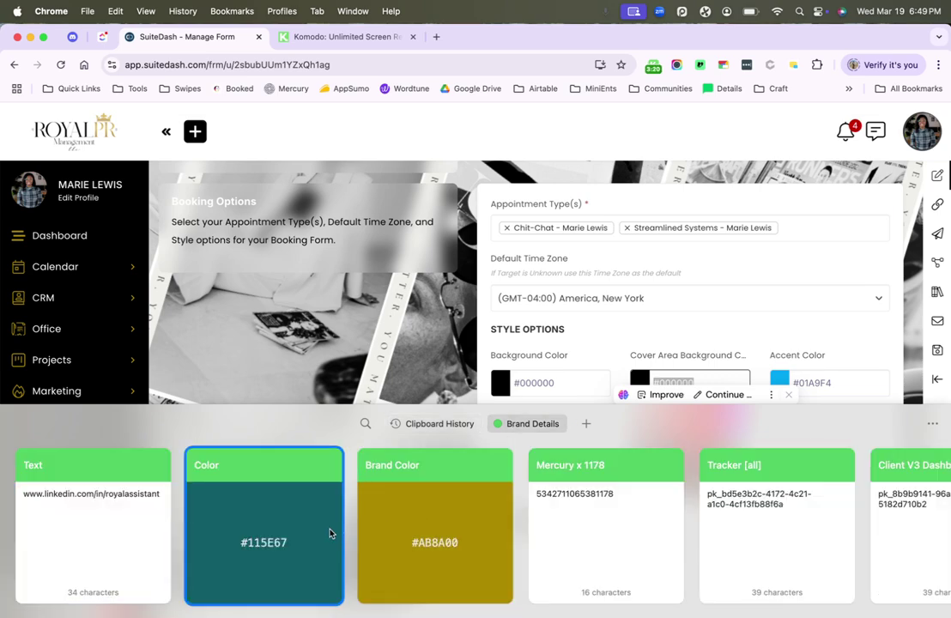
pyautogui.click(333, 533)
pyautogui.click(574, 378)
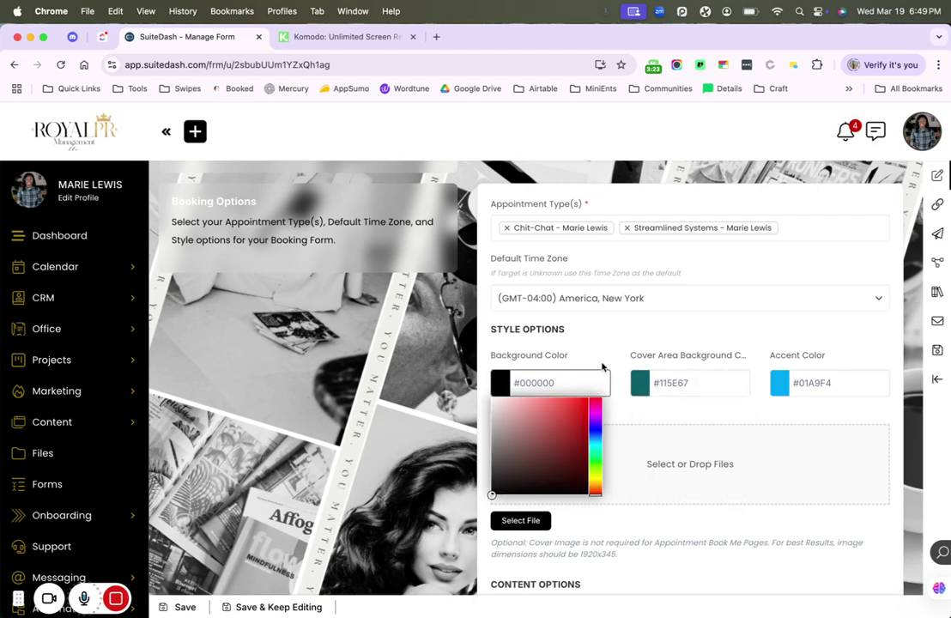
pyautogui.click(658, 421)
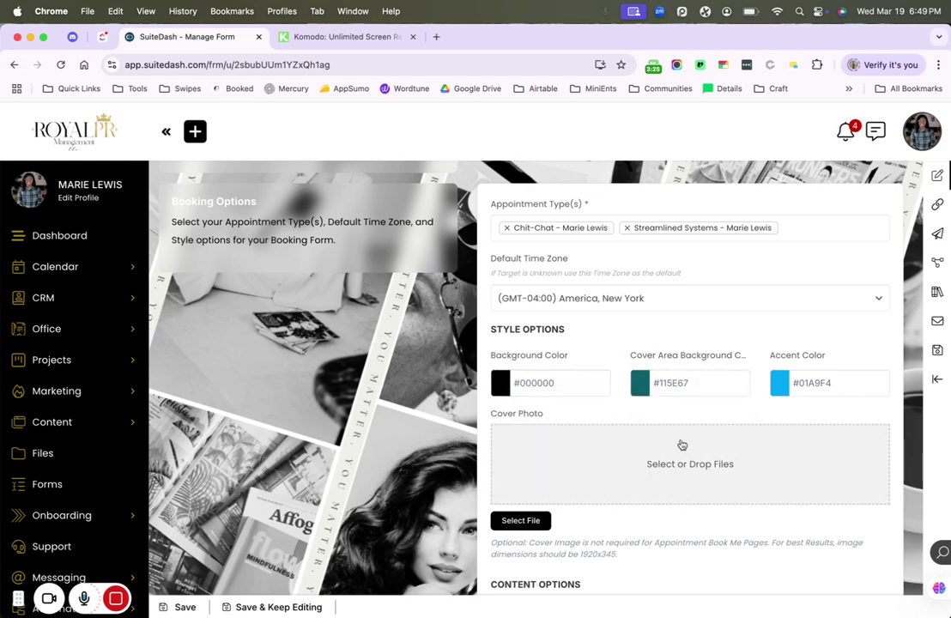
# - Paste the gold Brand Color from Brand Details into the accent colour field
pyautogui.scroll(-3, 630, 492)
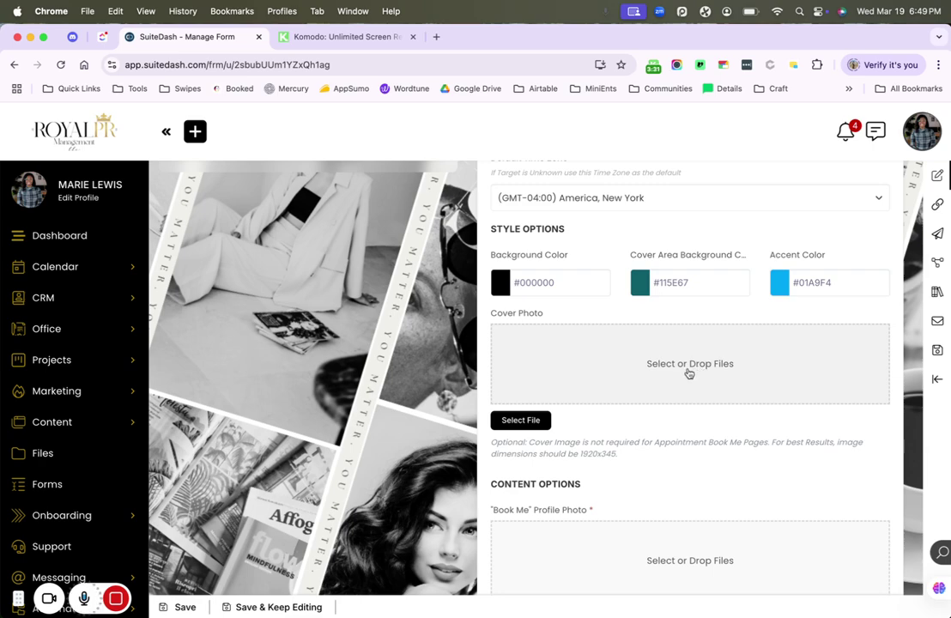
pyautogui.click(811, 283)
pyautogui.press('super+shift+v')
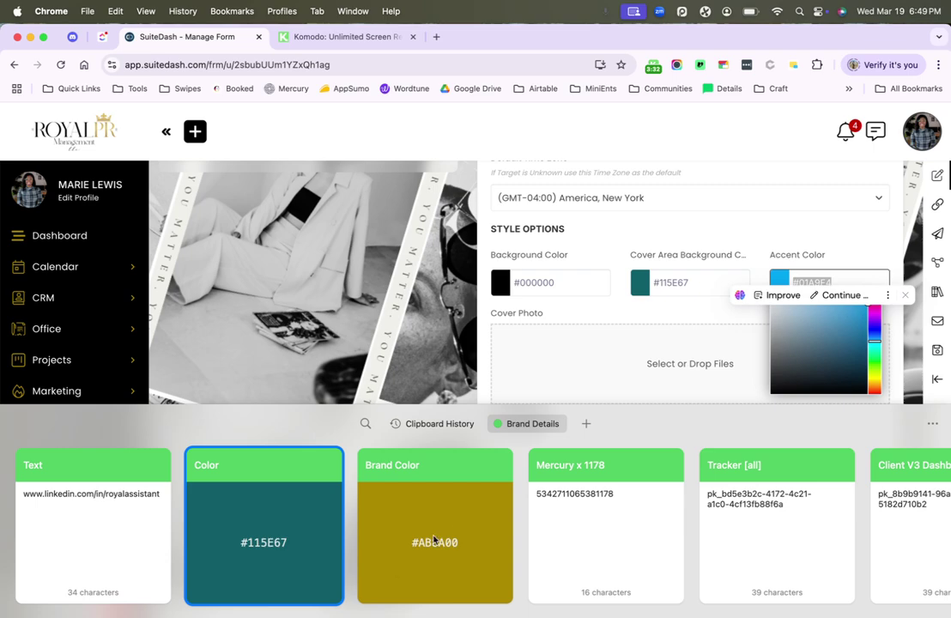
pyautogui.click(471, 533)
pyautogui.press('Return')
pyautogui.click(654, 437)
pyautogui.scroll(-3, 654, 437)
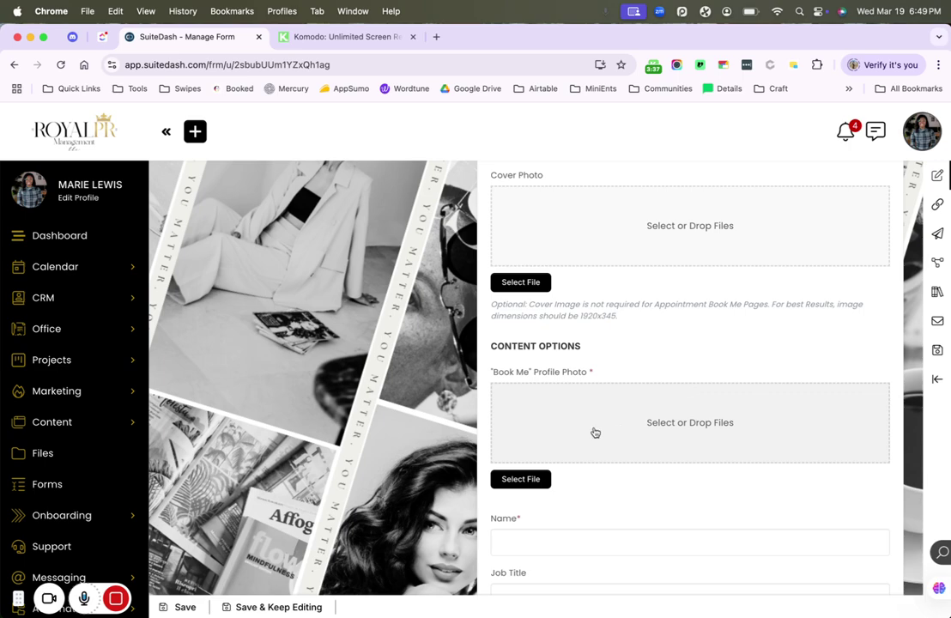
# - Browse to the Downloads folder for the 'Book Me' profile photo
pyautogui.click(543, 477)
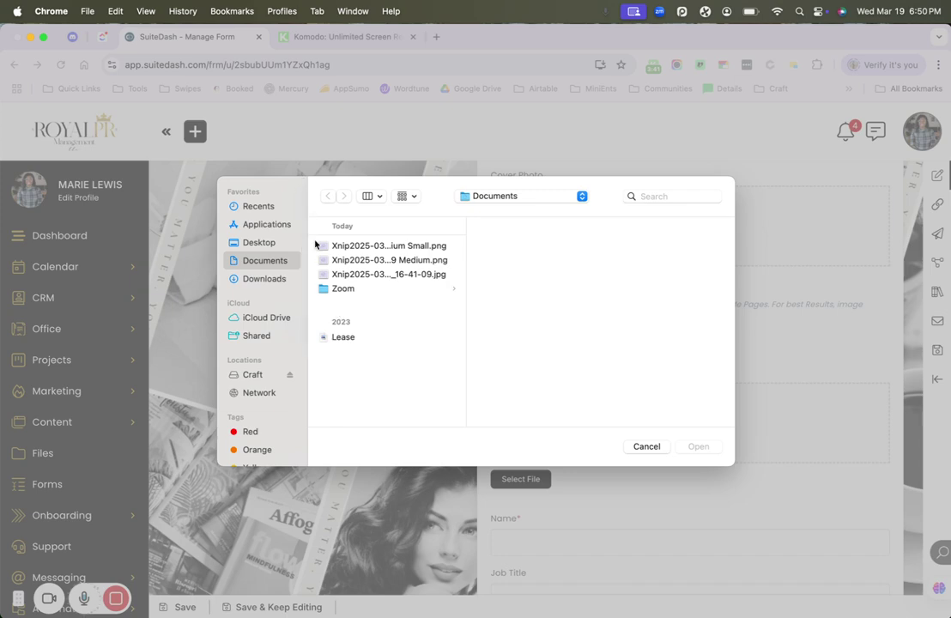
pyautogui.click(259, 243)
pyautogui.click(264, 260)
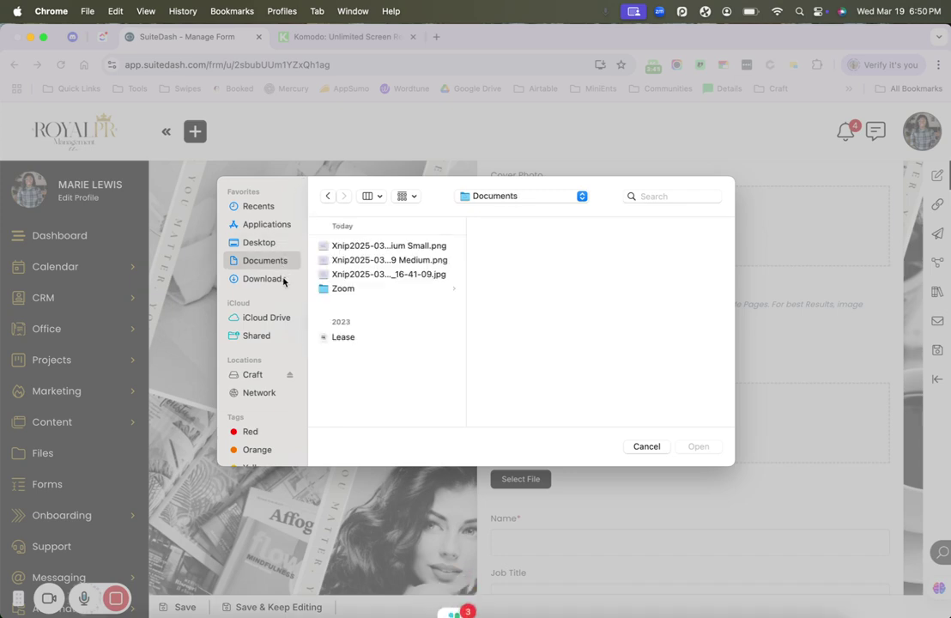
pyautogui.click(262, 278)
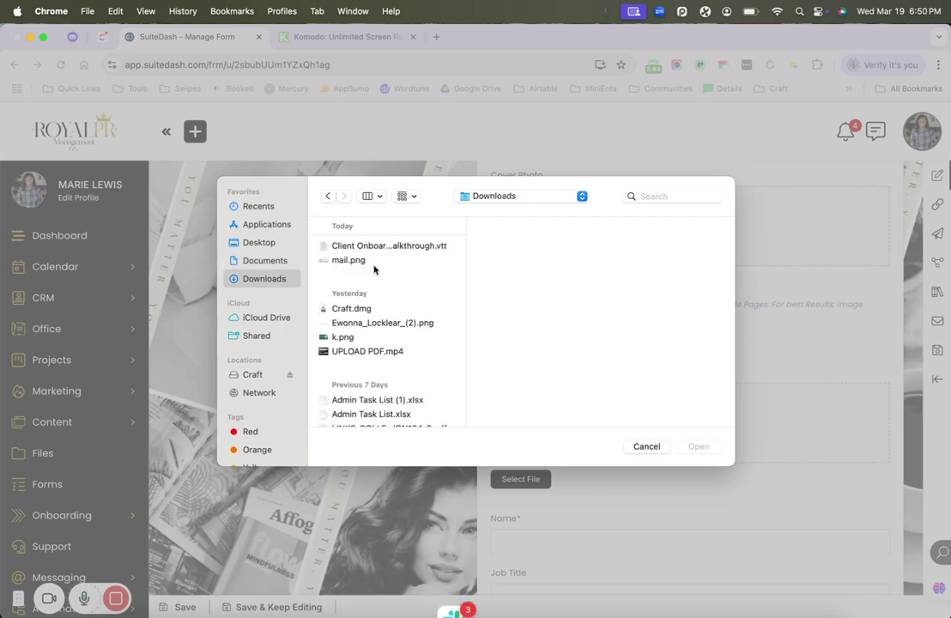
pyautogui.scroll(-10, 372, 278)
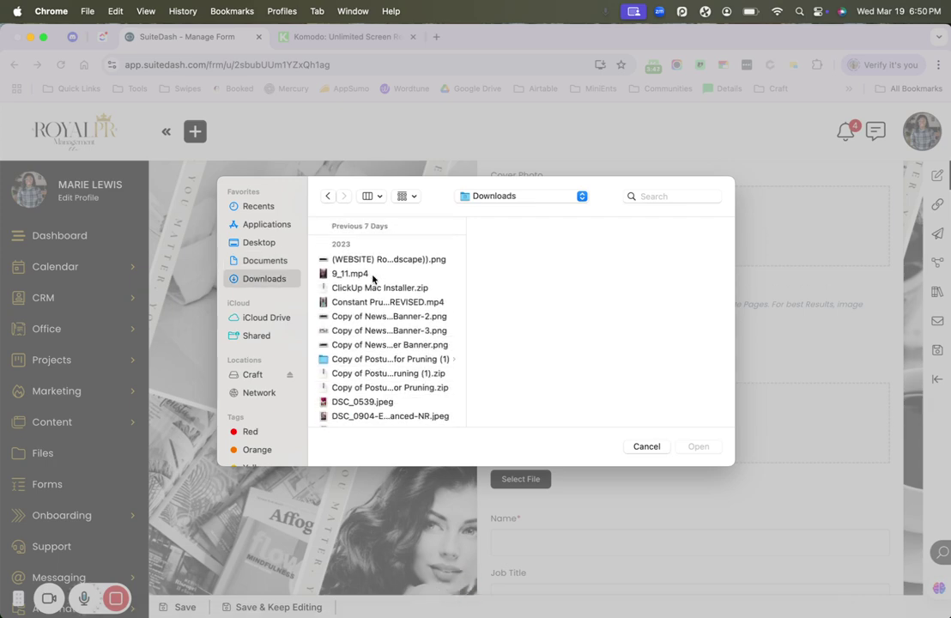
pyautogui.scroll(-3, 343, 319)
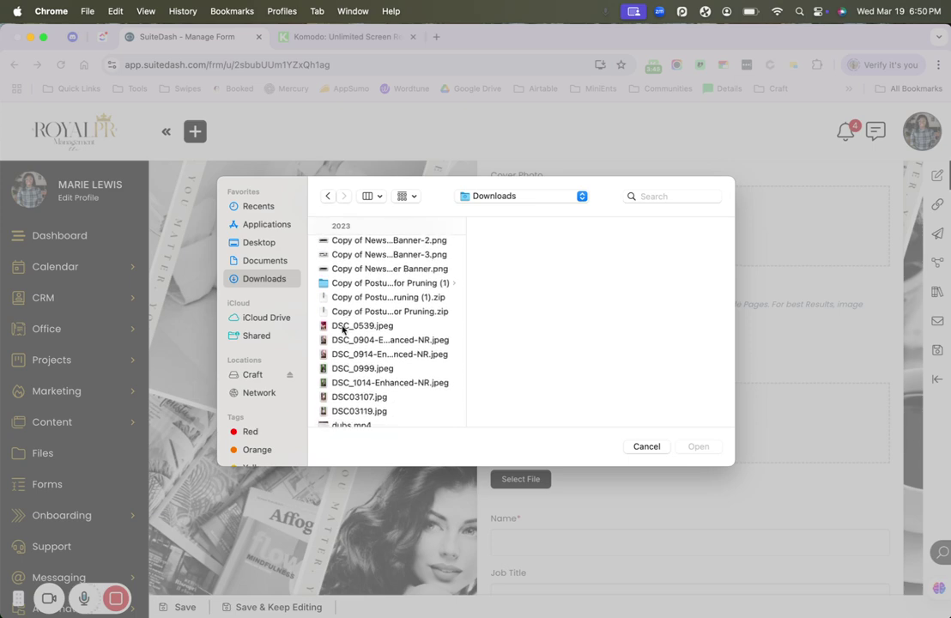
pyautogui.scroll(-12, 340, 389)
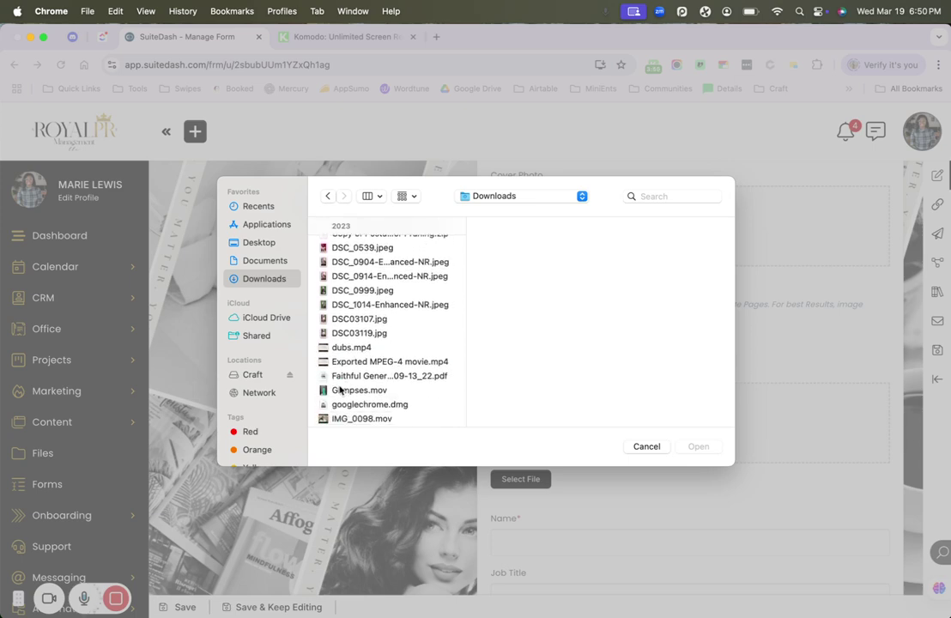
pyautogui.scroll(-4, 340, 389)
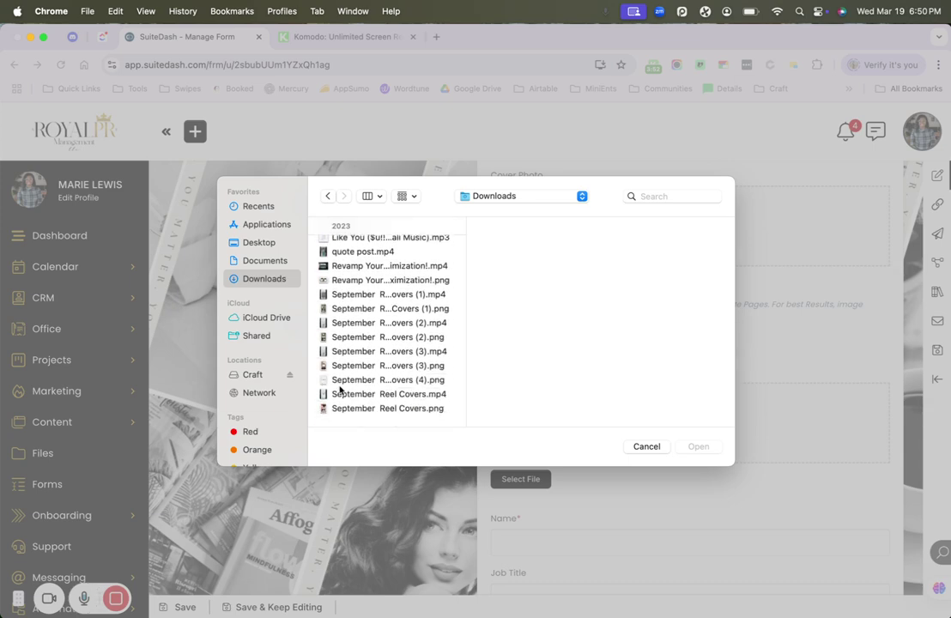
pyautogui.scroll(5, 359, 341)
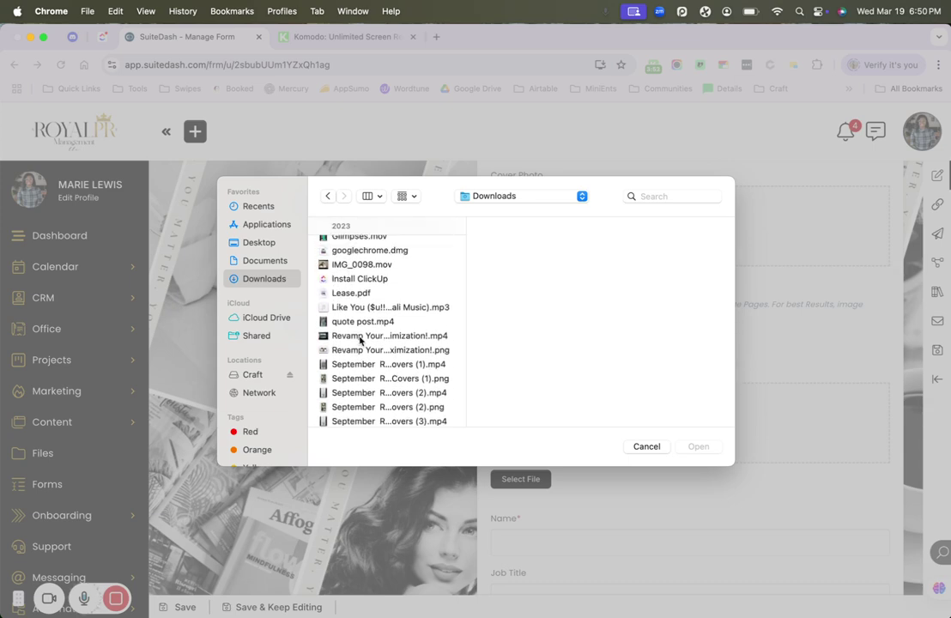
pyautogui.scroll(3, 377, 279)
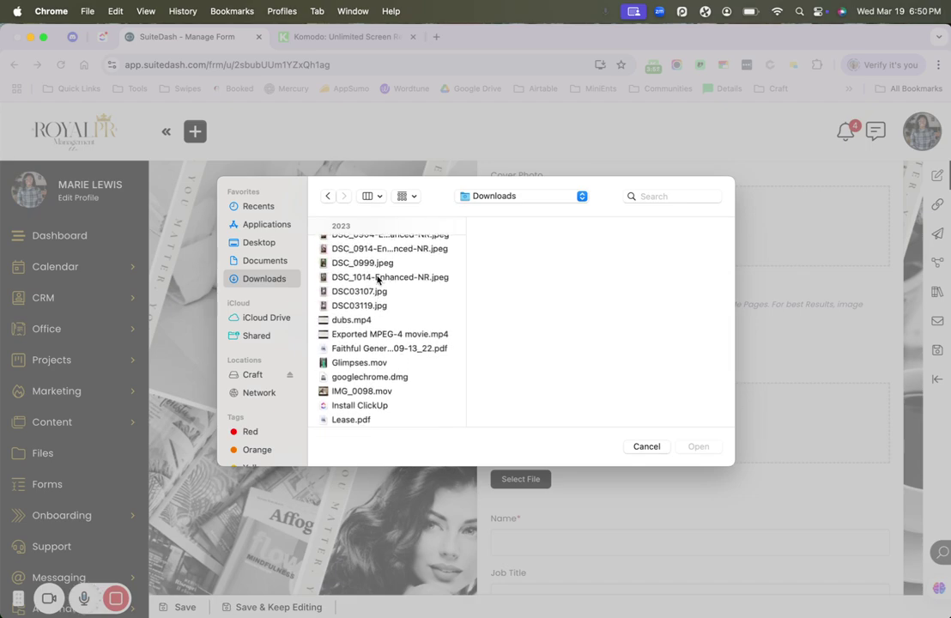
# - Preview DSC03119.jpg and upload it as the 'Book Me' profile photo
pyautogui.click(367, 316)
pyautogui.press('space')
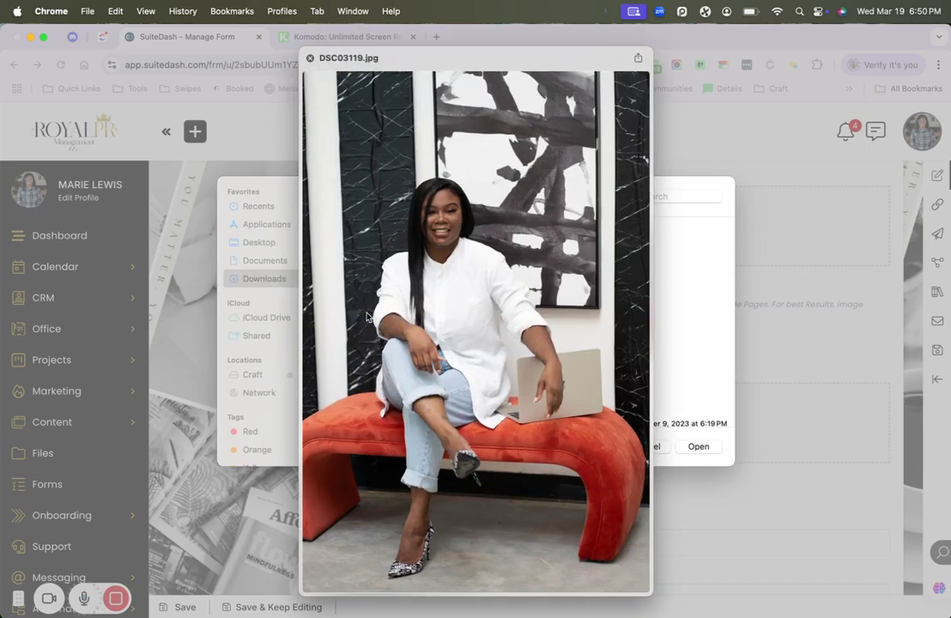
pyautogui.press('space')
pyautogui.click(694, 446)
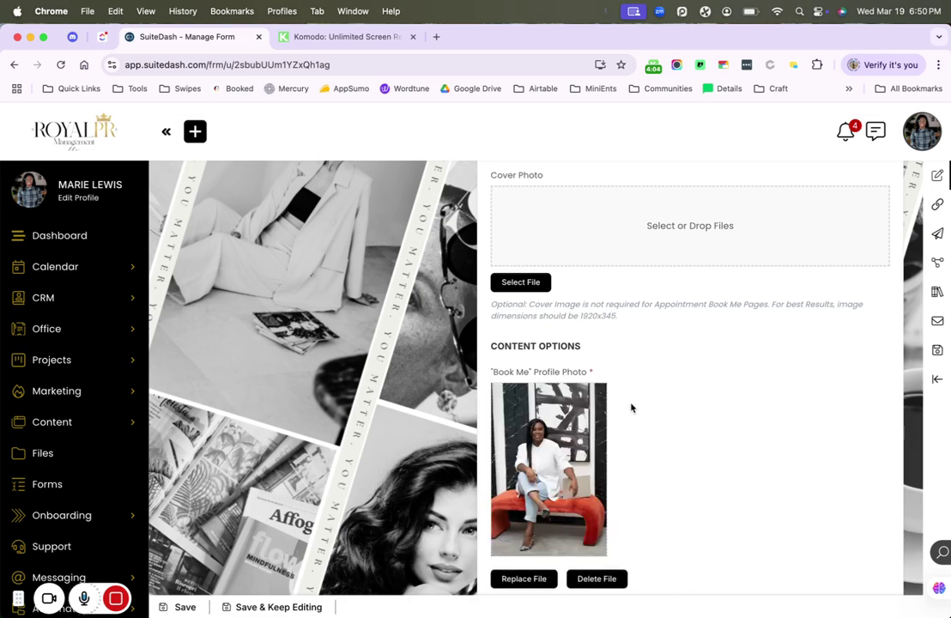
# - Enter the owner's full name in the Name field and set Job Title to CEO
pyautogui.scroll(-4, 631, 407)
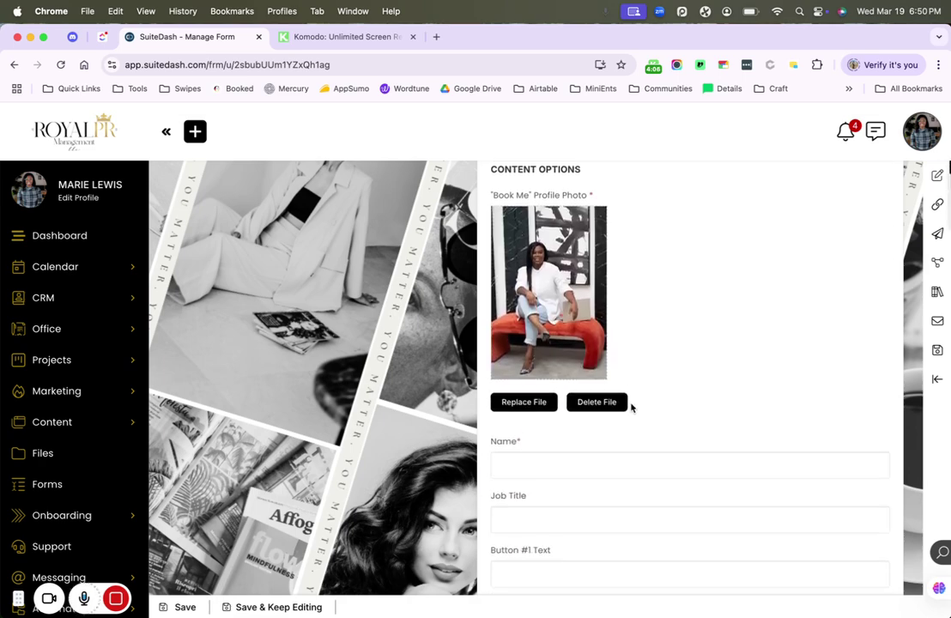
pyautogui.scroll(-2, 631, 407)
pyautogui.scroll(-2, 609, 387)
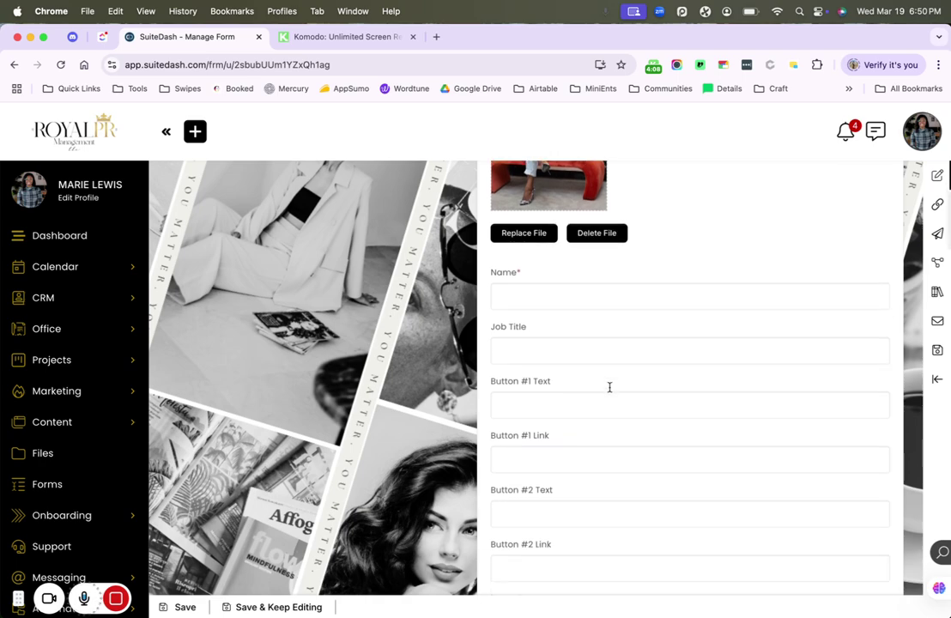
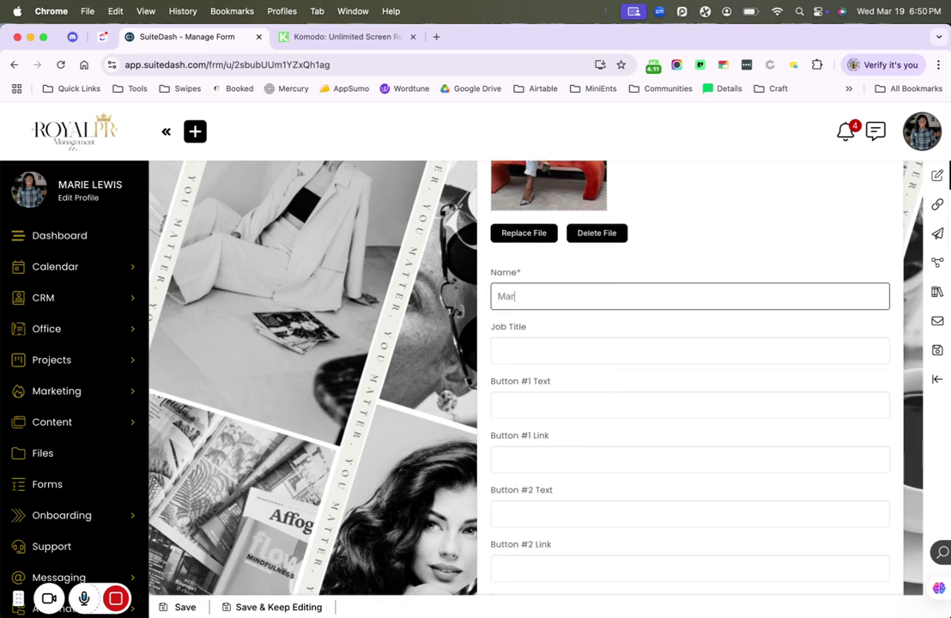
pyautogui.click(570, 359)
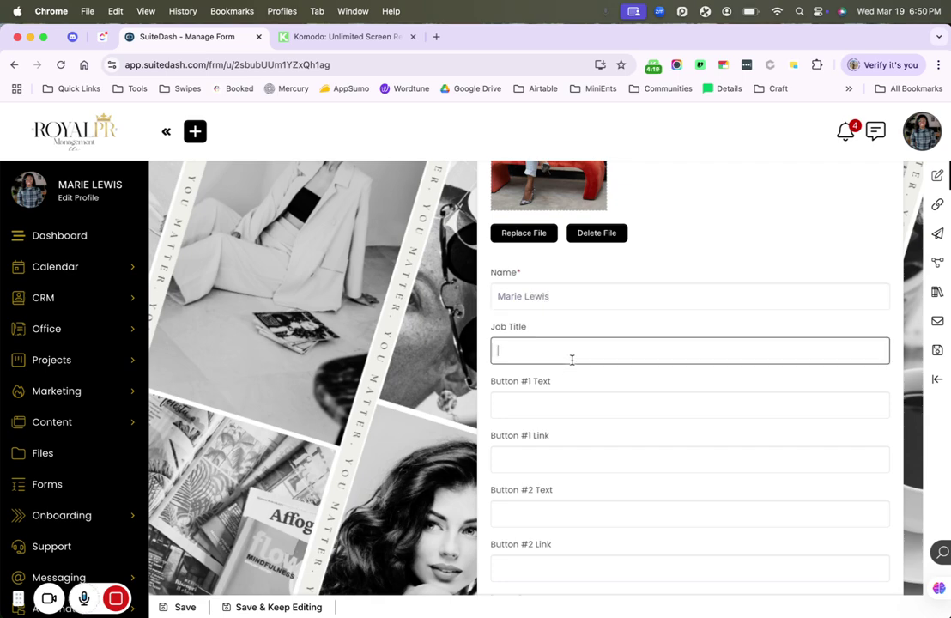
pyautogui.write('CEO')
pyautogui.click(531, 409)
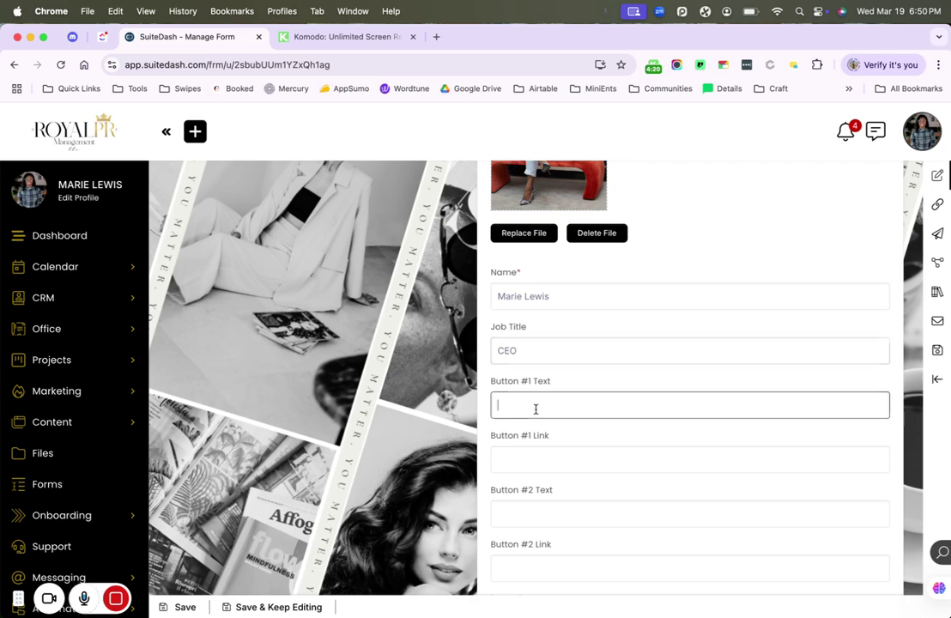
pyautogui.scroll(-2, 535, 408)
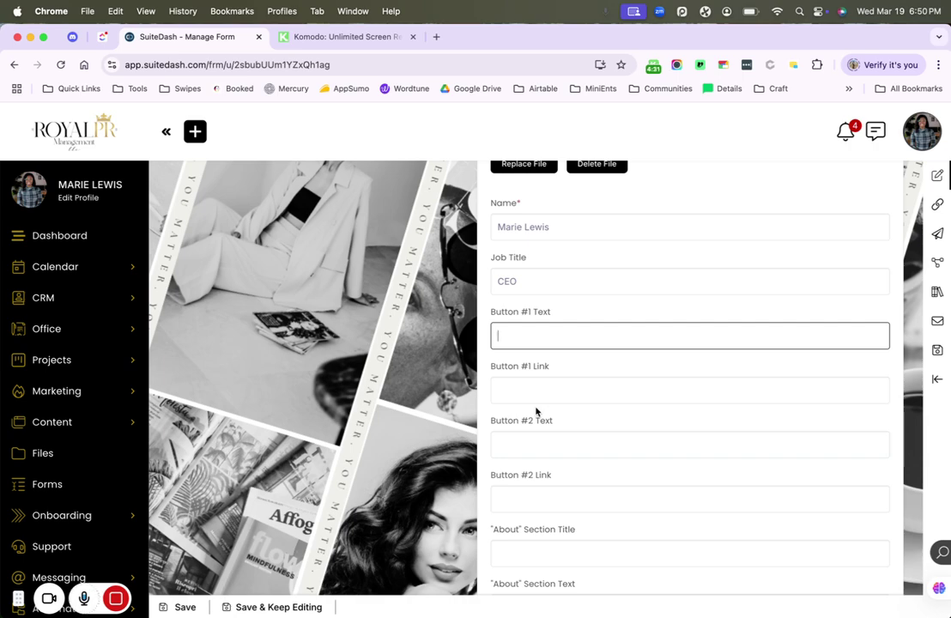
# - Label Button #1 'Website' and paste the saved website URL as its link
pyautogui.write('Website')
pyautogui.press('Tab')
pyautogui.press('shift+super+v')
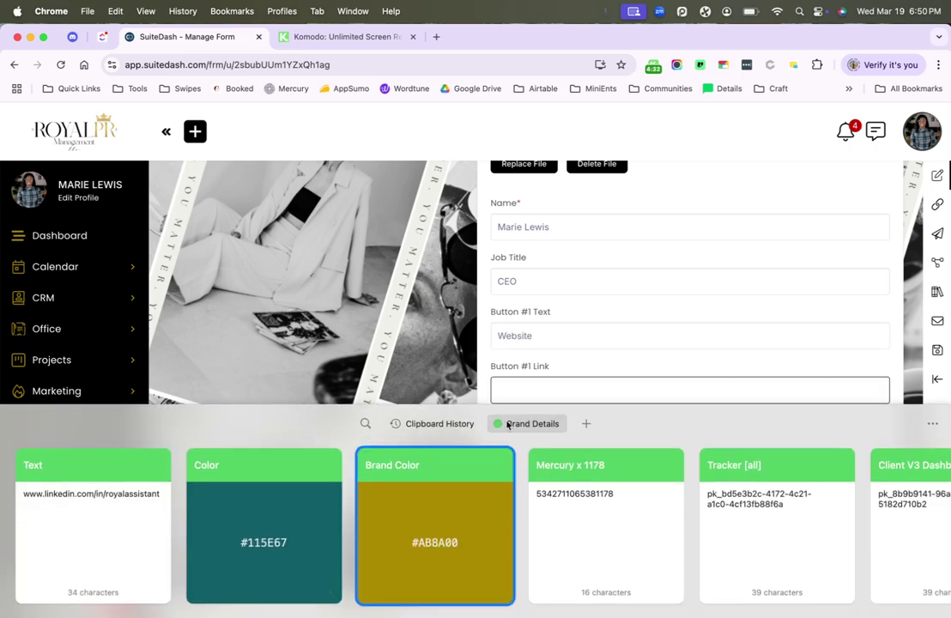
pyautogui.hscroll(10, 670, 492)
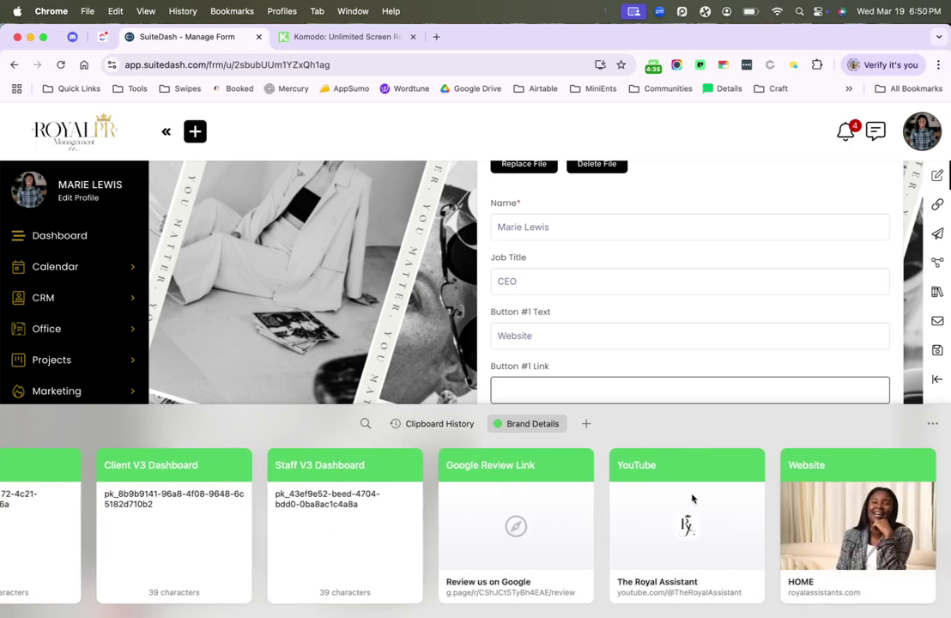
pyautogui.click(850, 523)
pyautogui.press('Return')
# - Label Button #2 'Linkedin' and paste the saved LinkedIn profile URL as its link
pyautogui.click(614, 444)
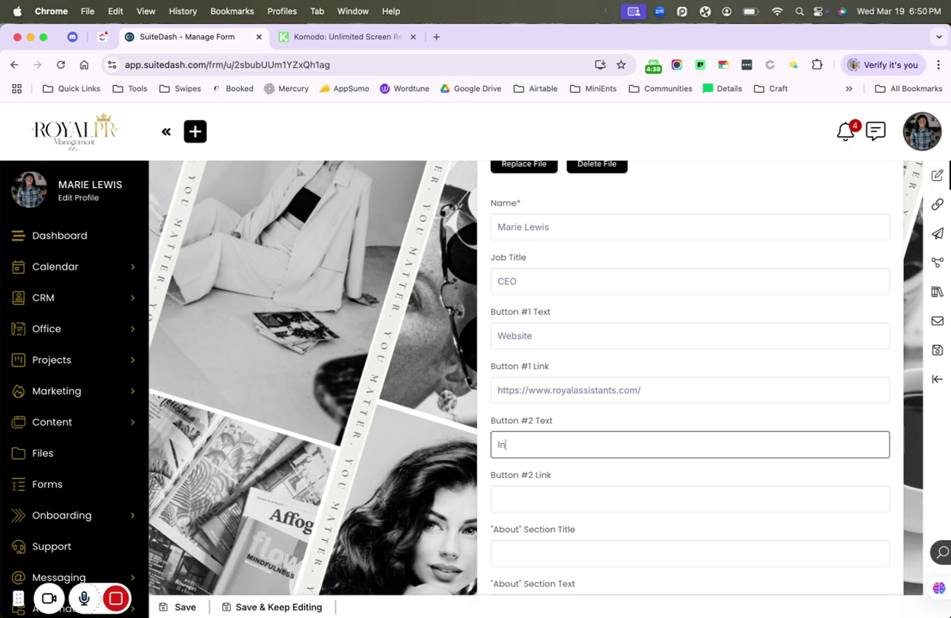
pyautogui.write('Instagram')
pyautogui.press('Tab')
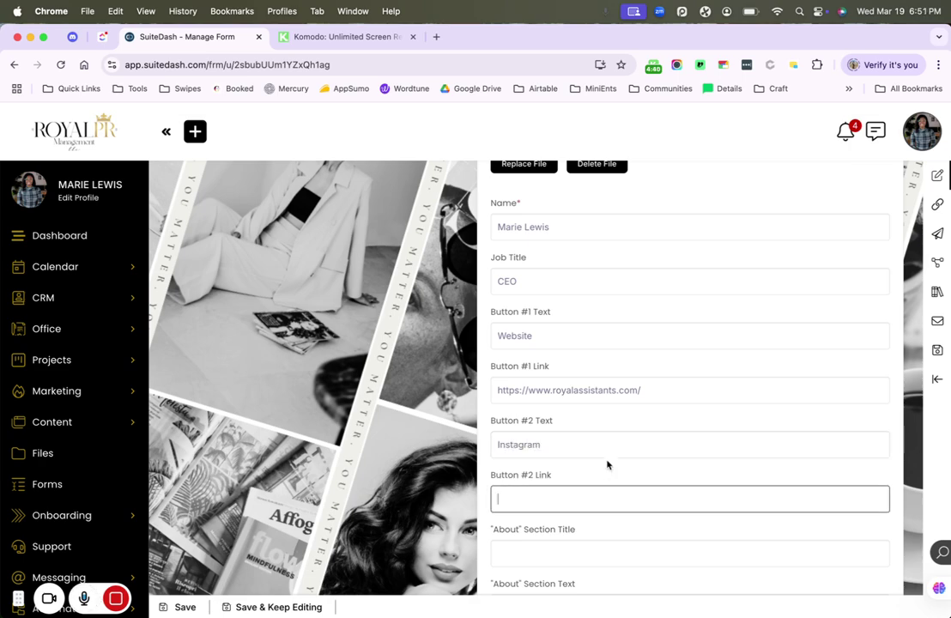
pyautogui.press('shift+super+v')
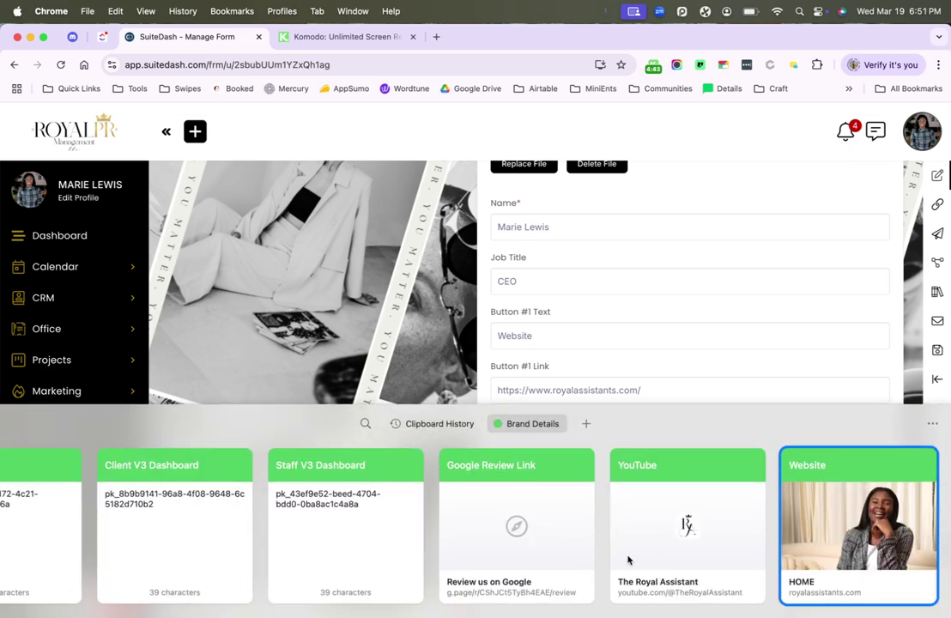
pyautogui.hscroll(-10, 527, 557)
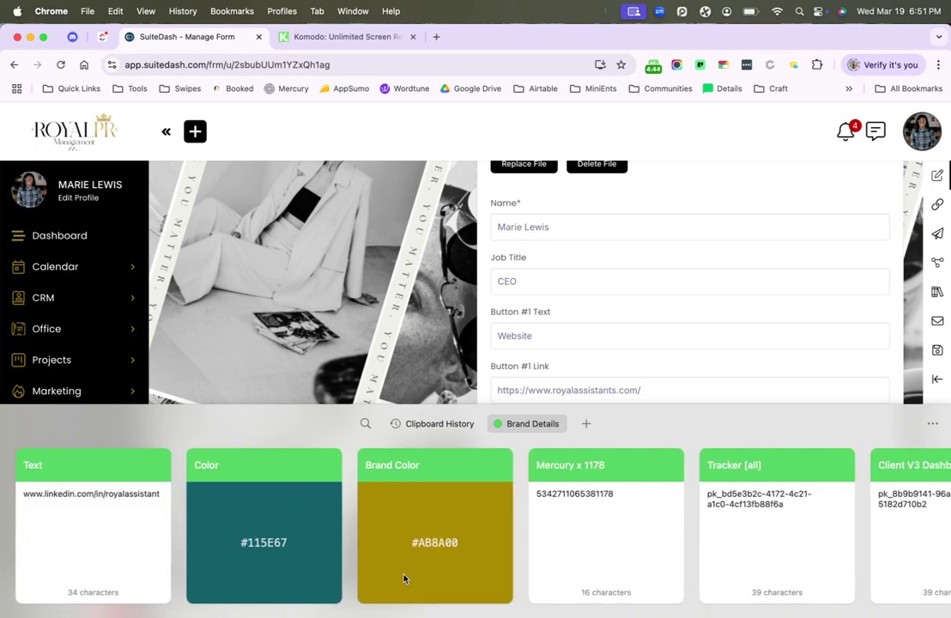
pyautogui.doubleClick(120, 551)
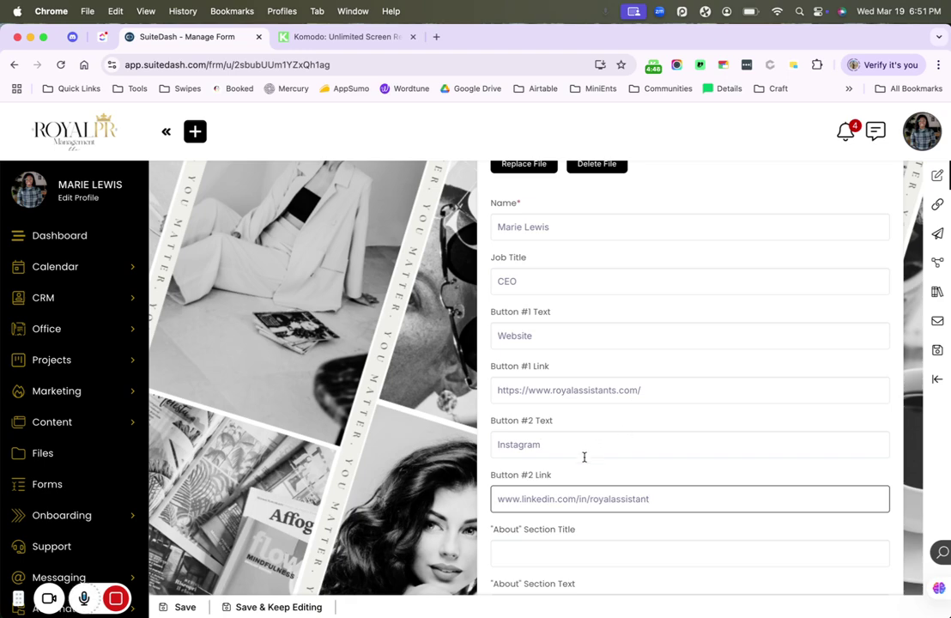
pyautogui.click(583, 448)
pyautogui.press('super+a')
pyautogui.write('Lin')
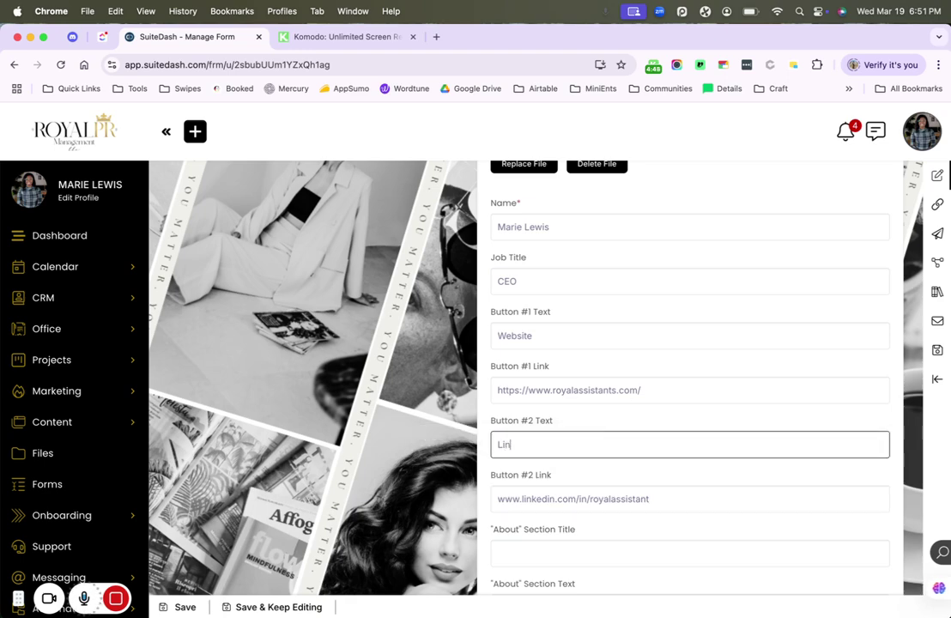
pyautogui.write('kedin')
pyautogui.press('Tab')
pyautogui.press('Tab')
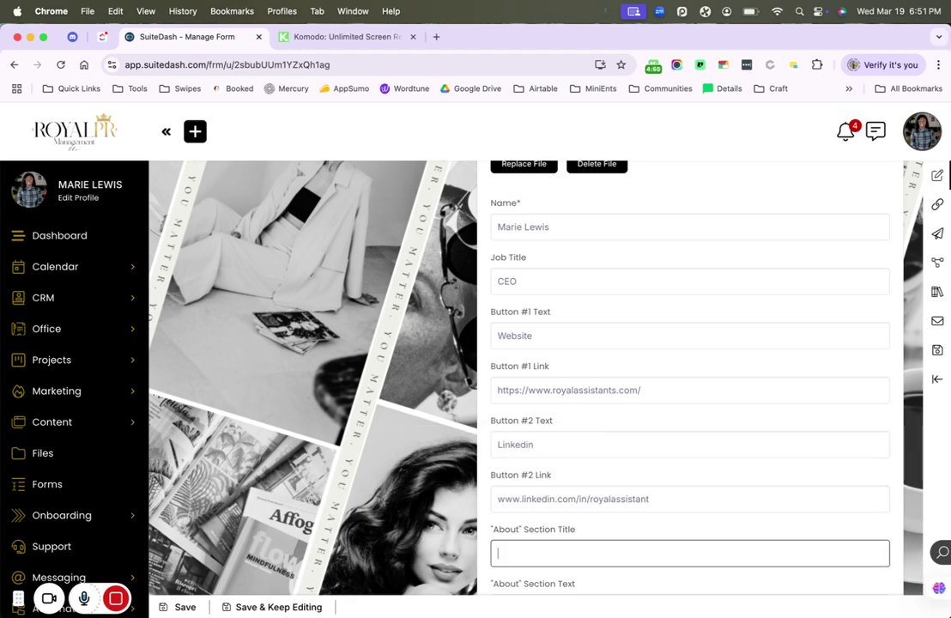
pyautogui.scroll(-3, 687, 386)
# - Add an About title naming the owner and About text 'This is where the fun happens!'
pyautogui.scroll(-2, 686, 386)
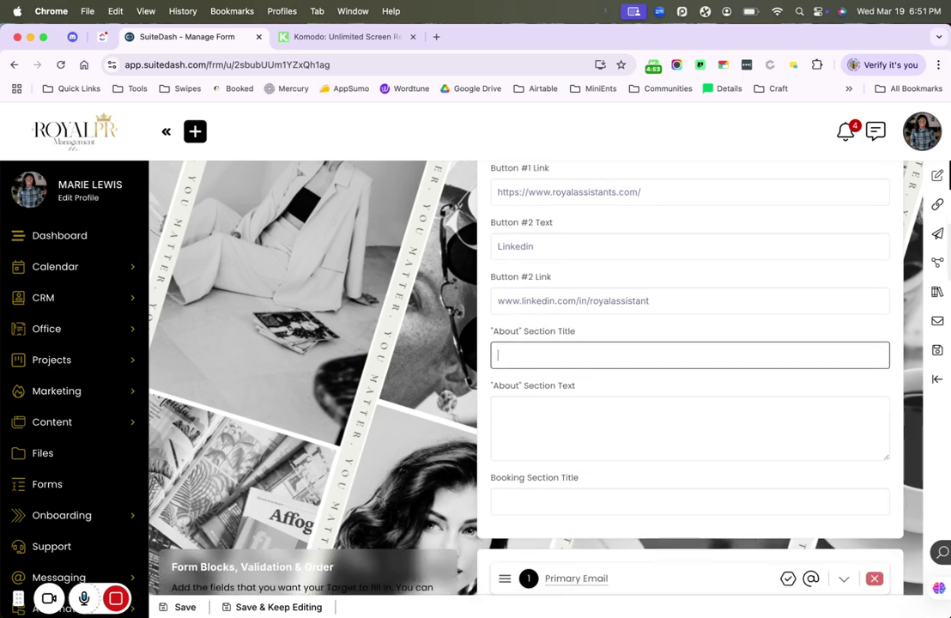
pyautogui.write('Abou')
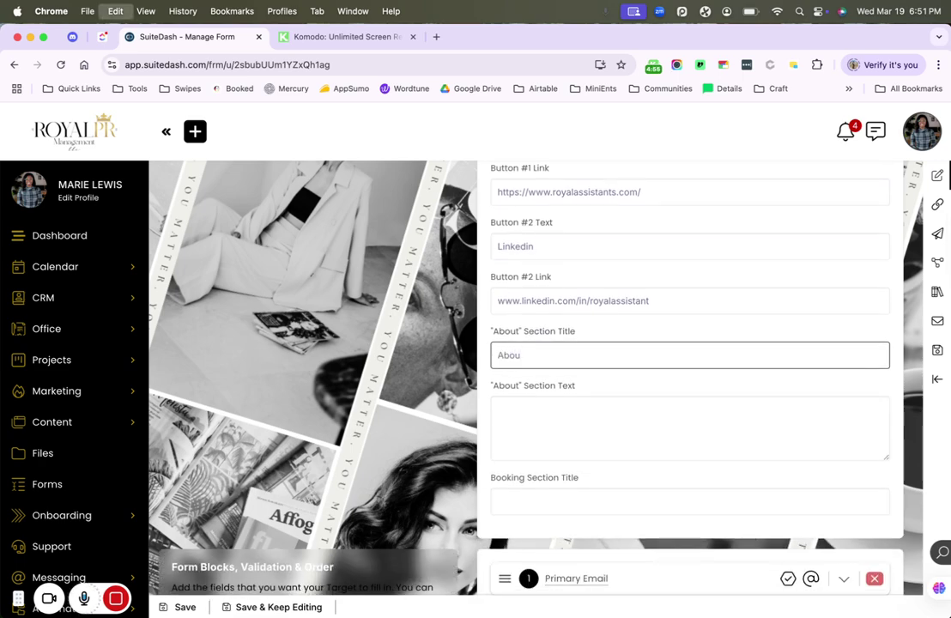
pyautogui.press('BackSpace')
pyautogui.press('BackSpace')
pyautogui.press('BackSpace')
pyautogui.press('BackSpace')
pyautogui.write('More an')
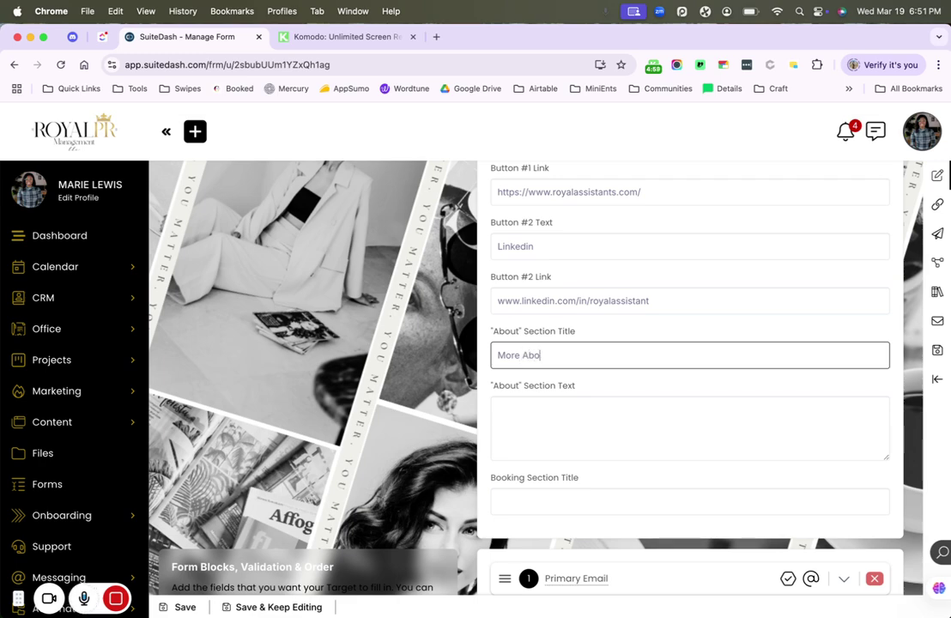
pyautogui.click(498, 408)
pyautogui.write('This is ')
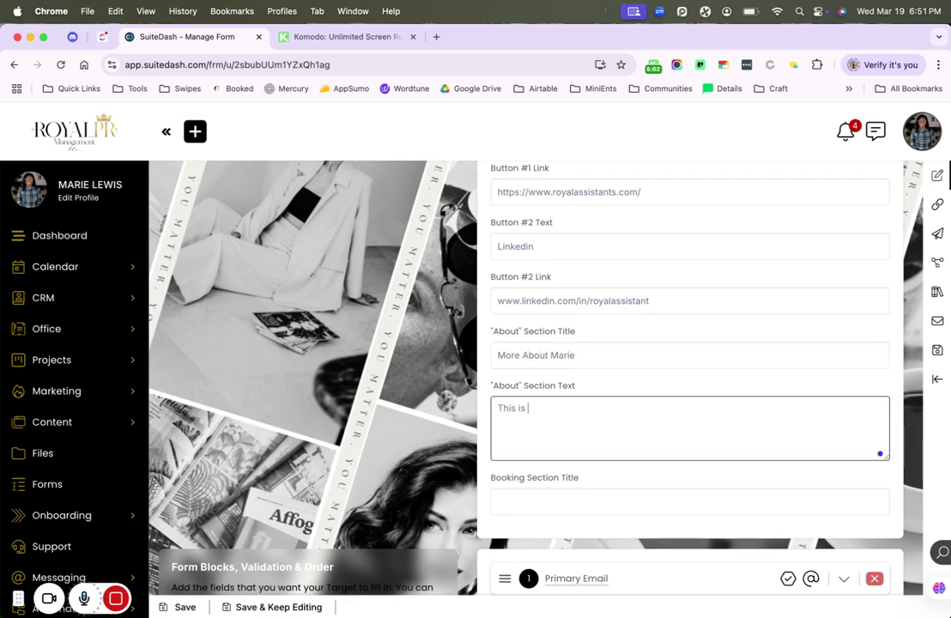
pyautogui.write('whe')
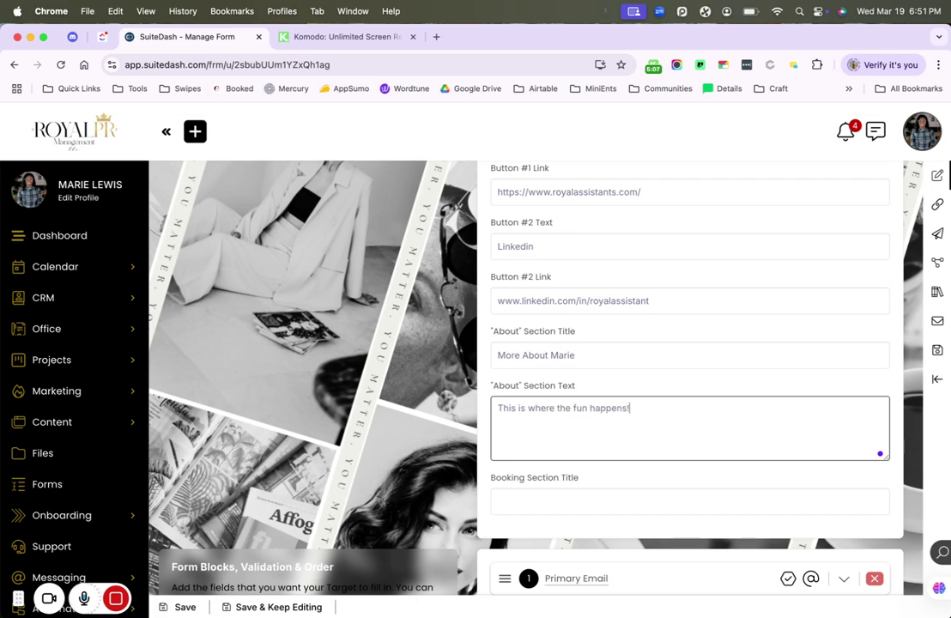
pyautogui.write('re the fun happens!')
# - Set the Booking Section Title to 'Connect With Me'
pyautogui.scroll(-3, 690, 343)
pyautogui.click(560, 403)
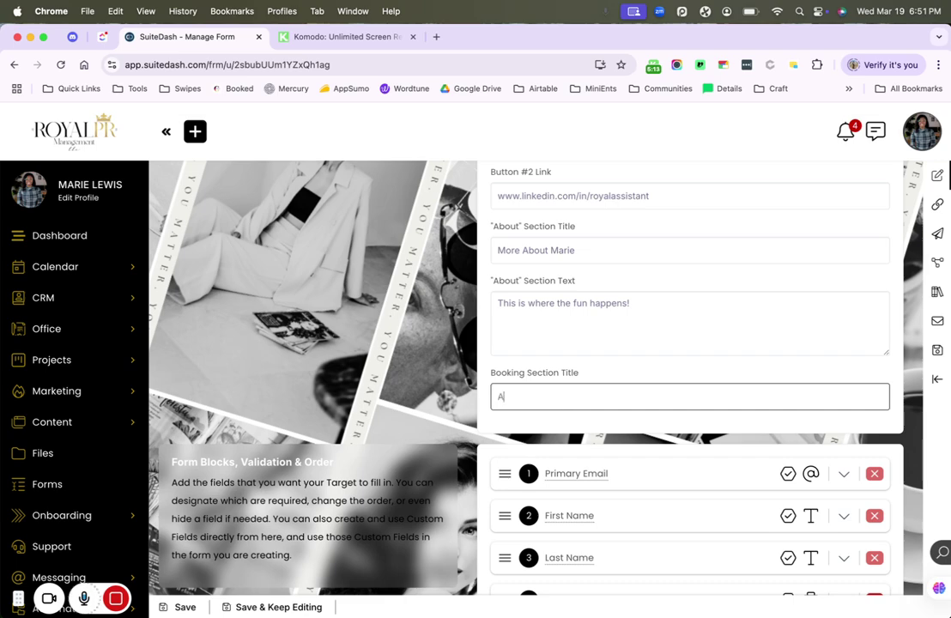
pyautogui.write('Connect with me')
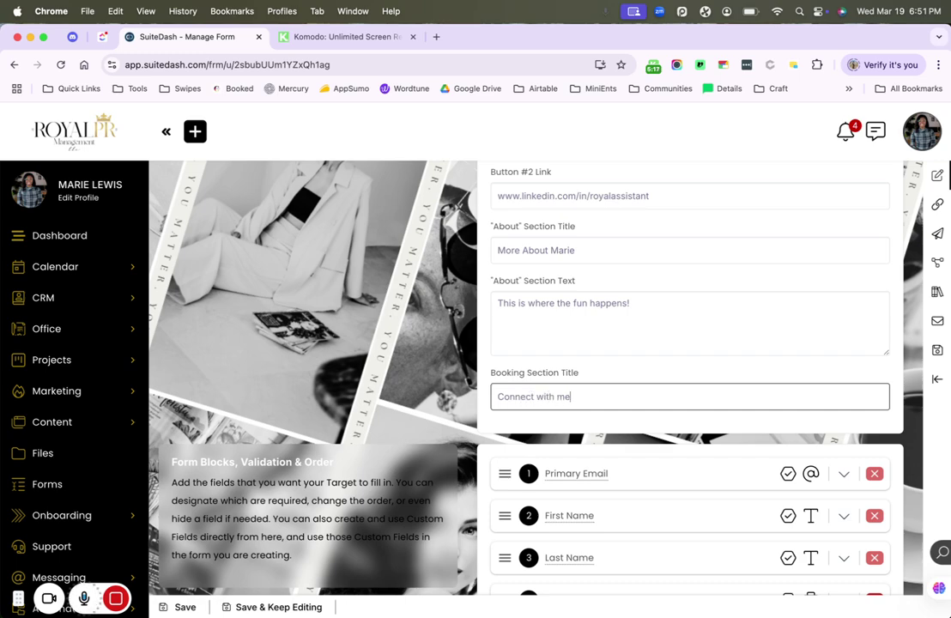
pyautogui.press('BackSpace')
pyautogui.write('Wo')
pyautogui.write('th Him')
pyautogui.write('Me')
pyautogui.scroll(-5, 397, 469)
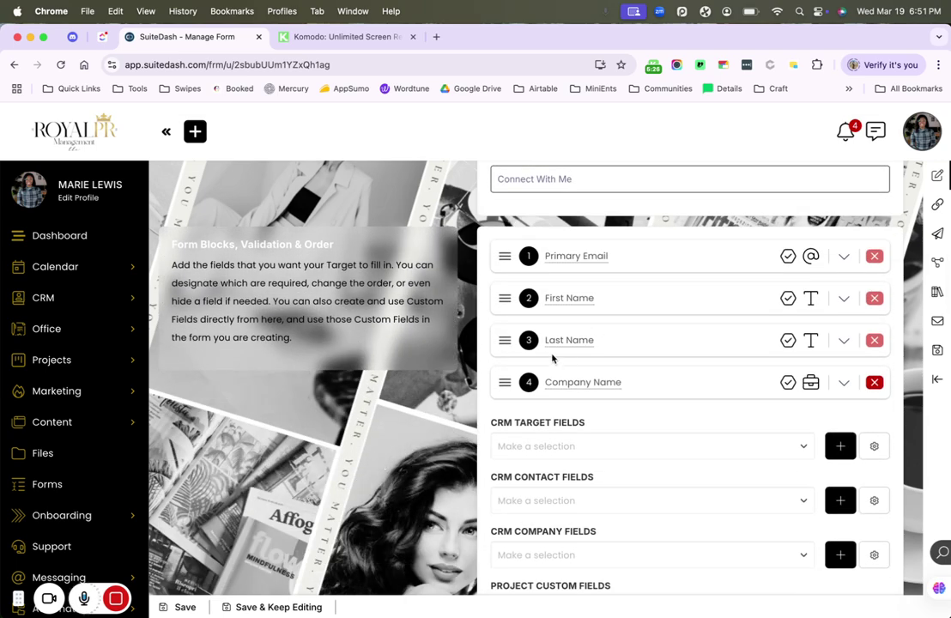
# - Drag the Company Name field to the top of the form and delete its default subtext
pyautogui.moveTo(503, 386); pyautogui.dragTo(504, 254)
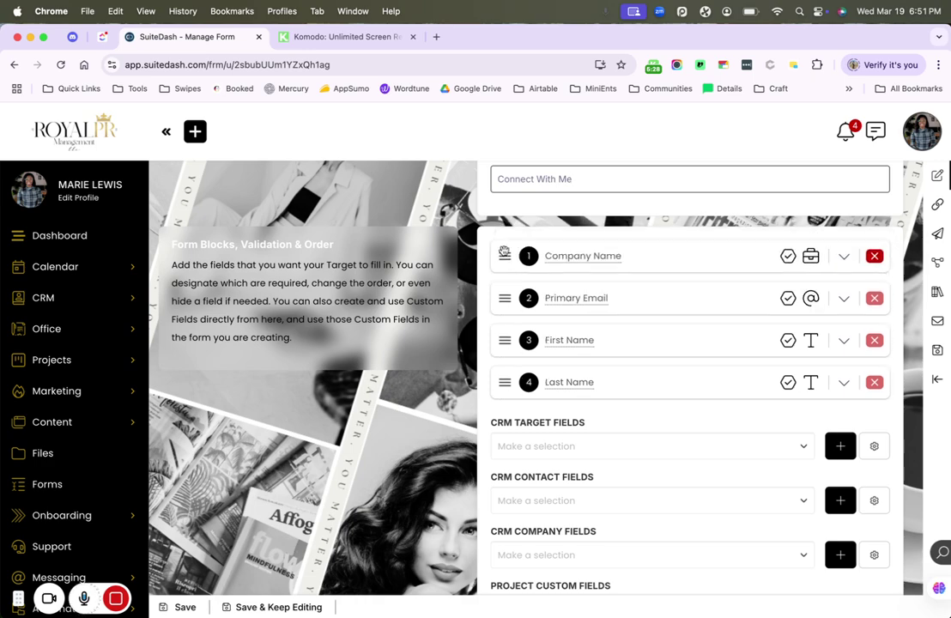
pyautogui.click(844, 256)
pyautogui.scroll(-2, 712, 370)
pyautogui.click(663, 518)
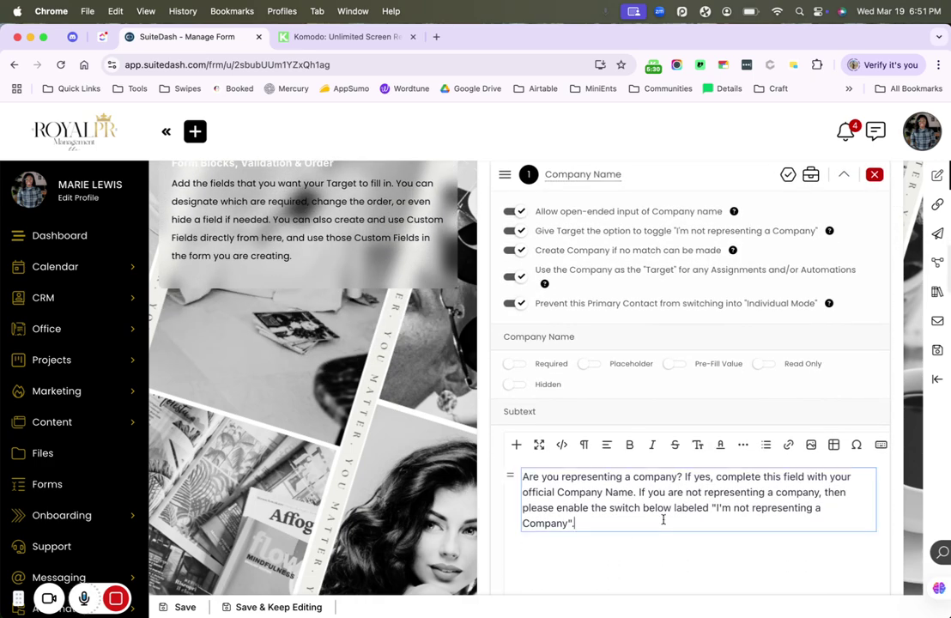
pyautogui.press('super+a')
pyautogui.press('BackSpace')
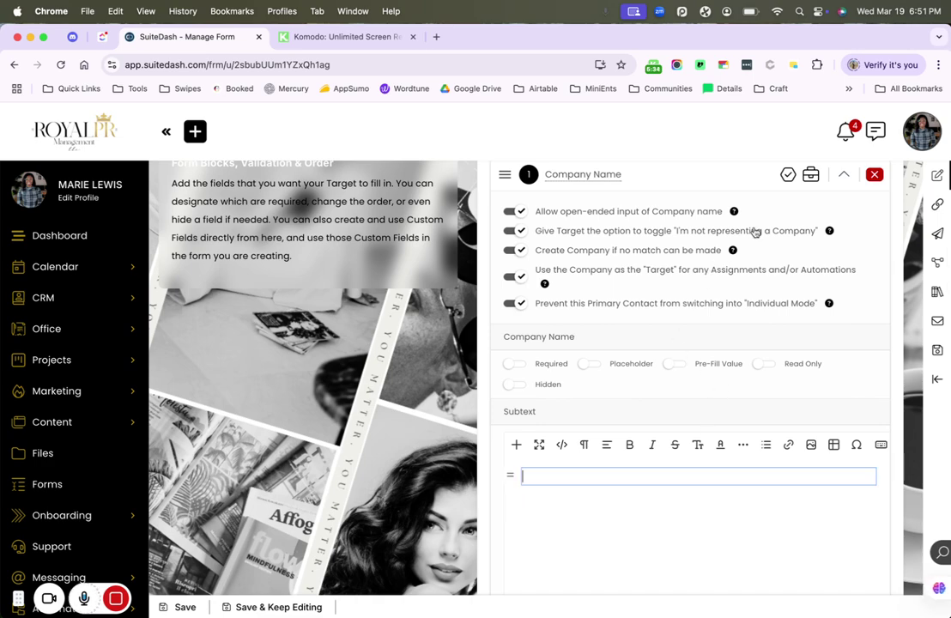
pyautogui.scroll(1, 743, 246)
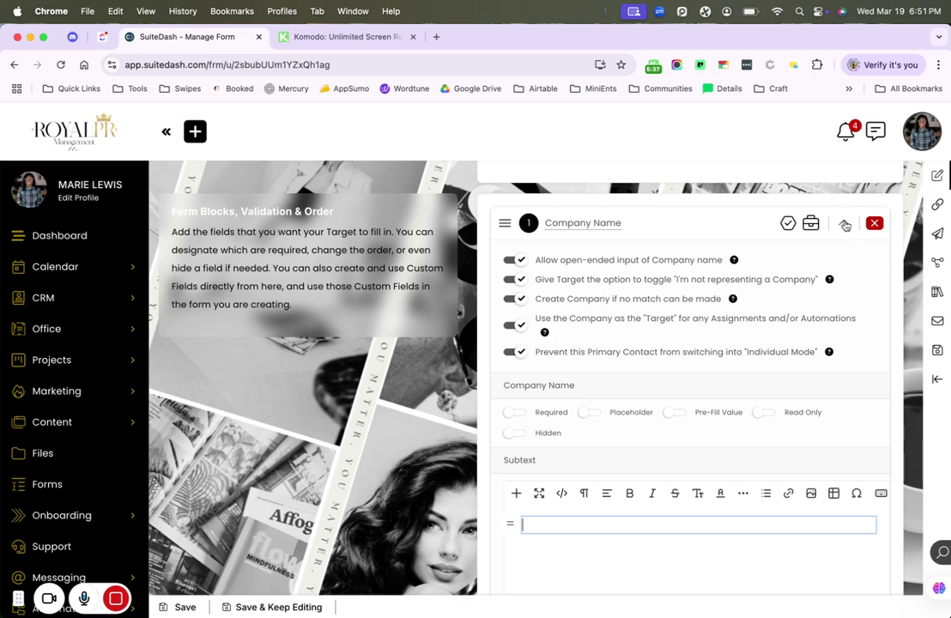
pyautogui.click(845, 225)
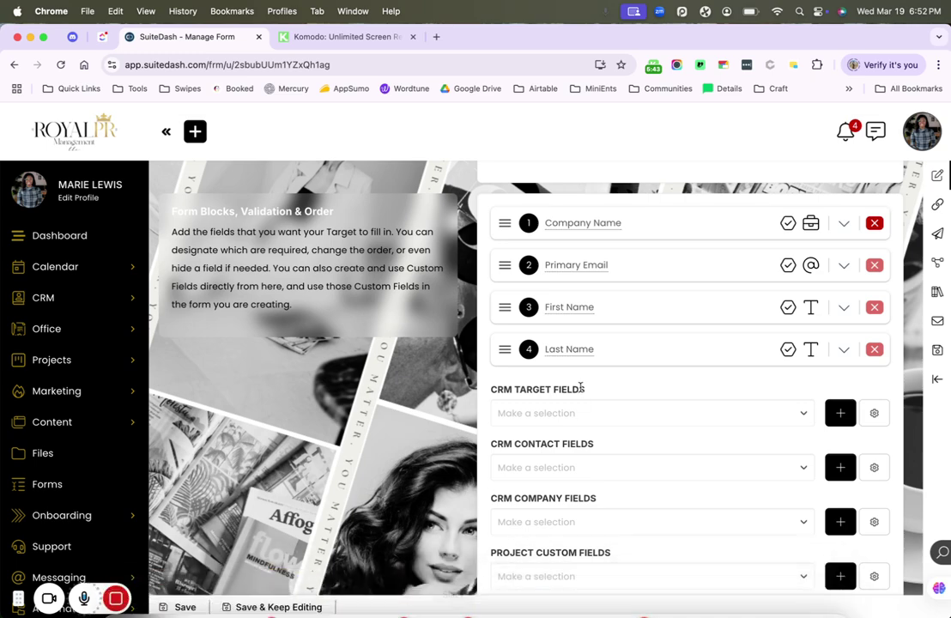
# - Open the Advanced Blocks list and close it without adding a block
pyautogui.scroll(-2, 573, 381)
pyautogui.scroll(-1, 573, 388)
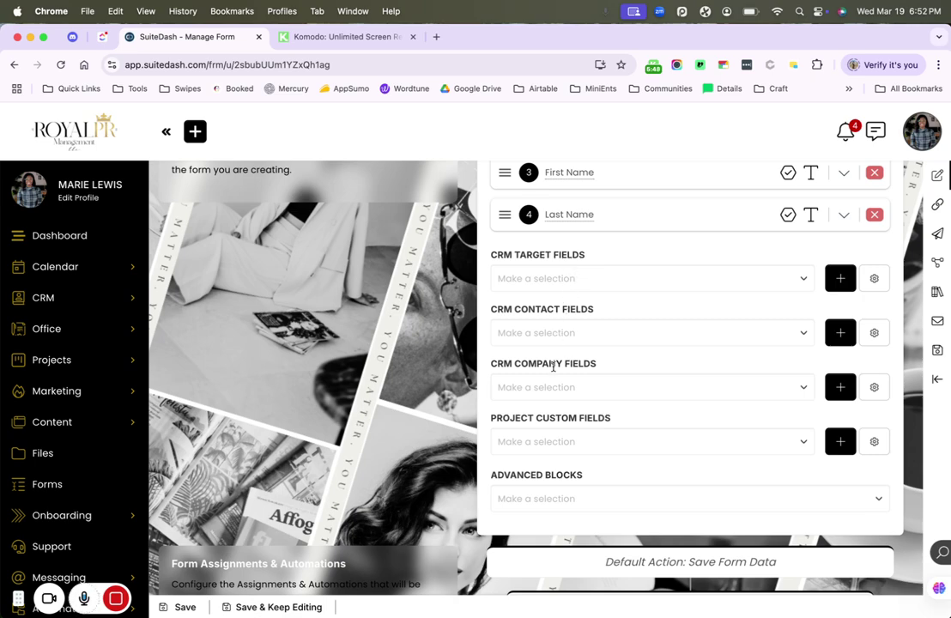
pyautogui.click(562, 498)
pyautogui.scroll(-2, 564, 505)
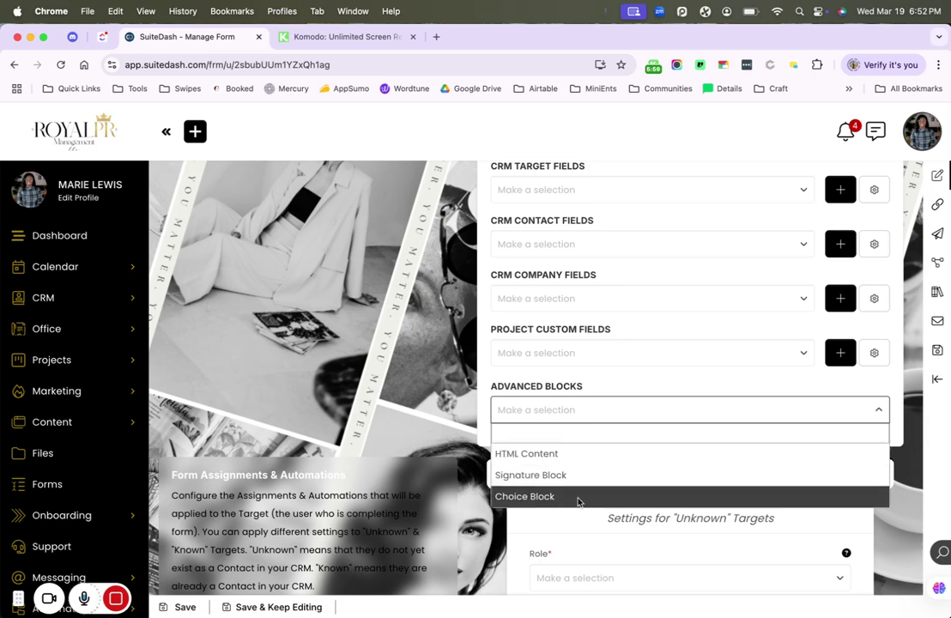
pyautogui.click(534, 536)
# - Give new contacts the Prospect role and make the account owner their coordinator
pyautogui.scroll(-5, 514, 541)
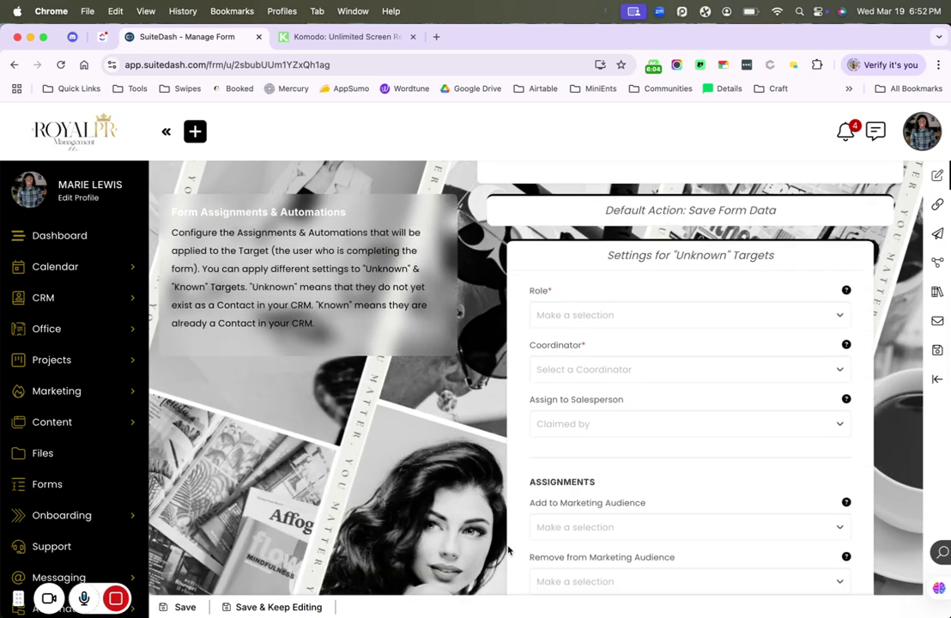
pyautogui.scroll(-1, 507, 550)
pyautogui.click(603, 283)
pyautogui.click(577, 351)
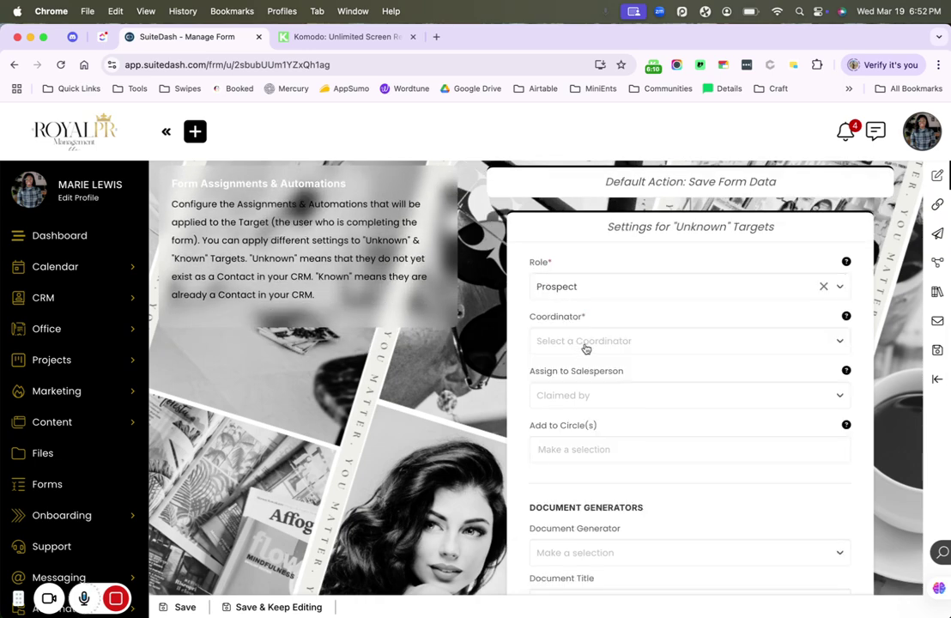
pyautogui.click(584, 344)
pyautogui.click(586, 391)
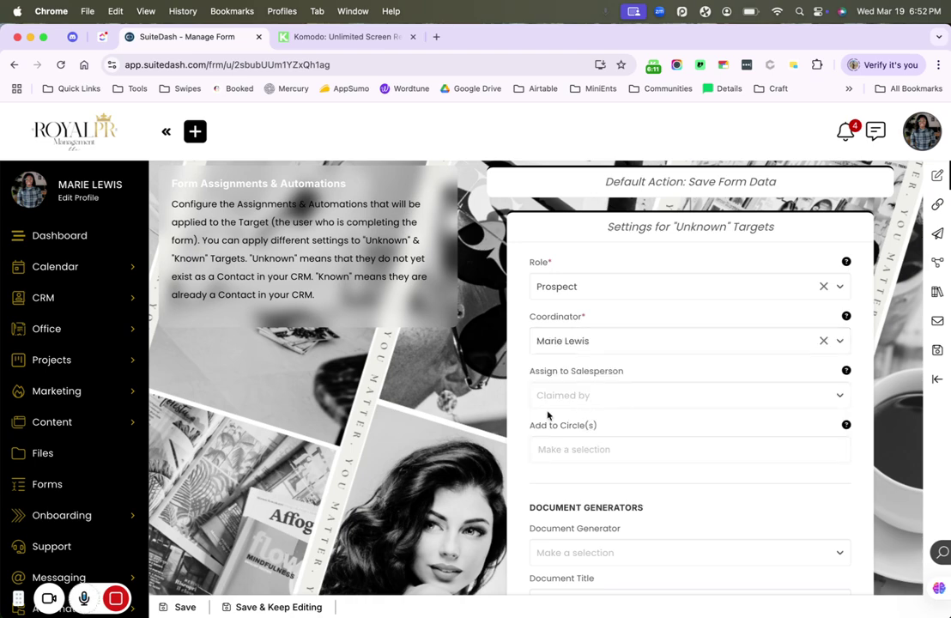
# - Assign new contacts to the step 1 circle, leaving the PRM circle unselected
pyautogui.click(543, 448)
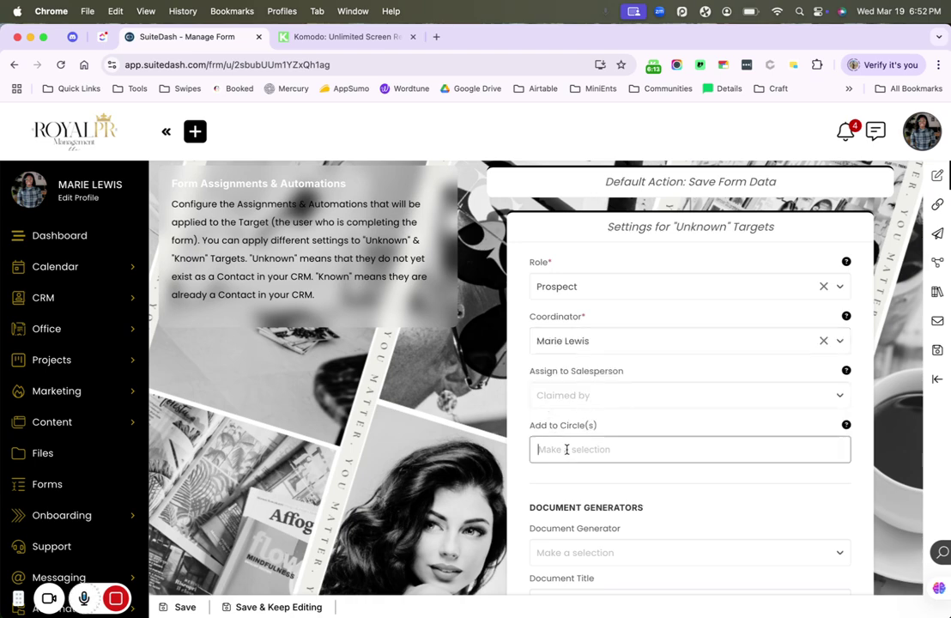
pyautogui.scroll(-1, 545, 468)
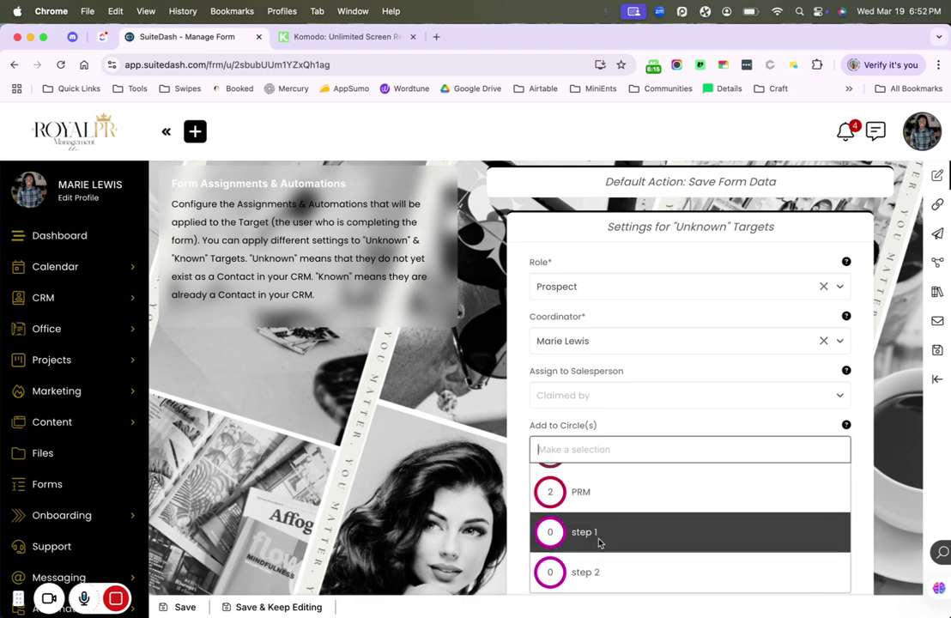
pyautogui.click(601, 492)
pyautogui.scroll(-5, 522, 498)
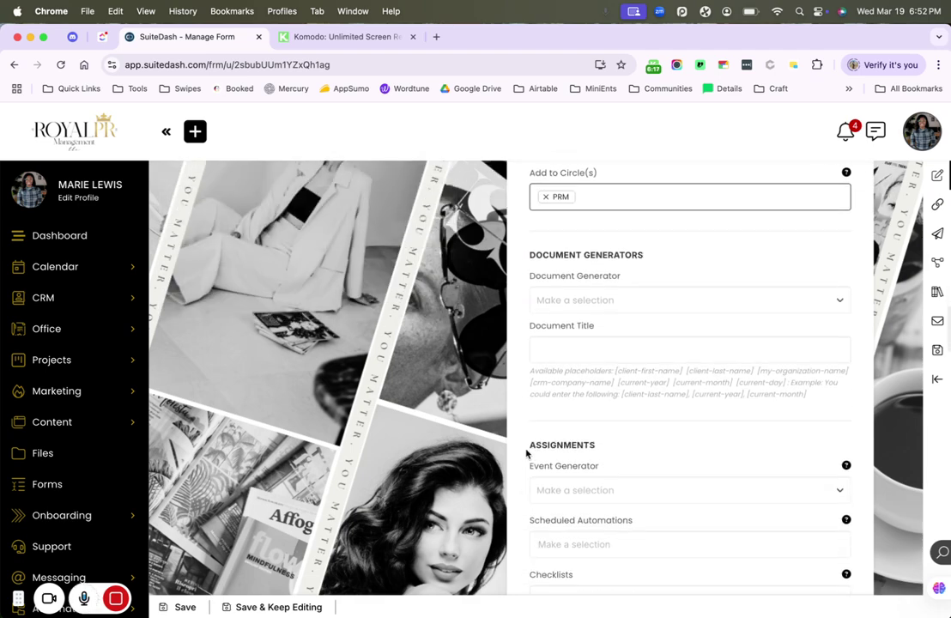
pyautogui.click(558, 201)
pyautogui.click(585, 270)
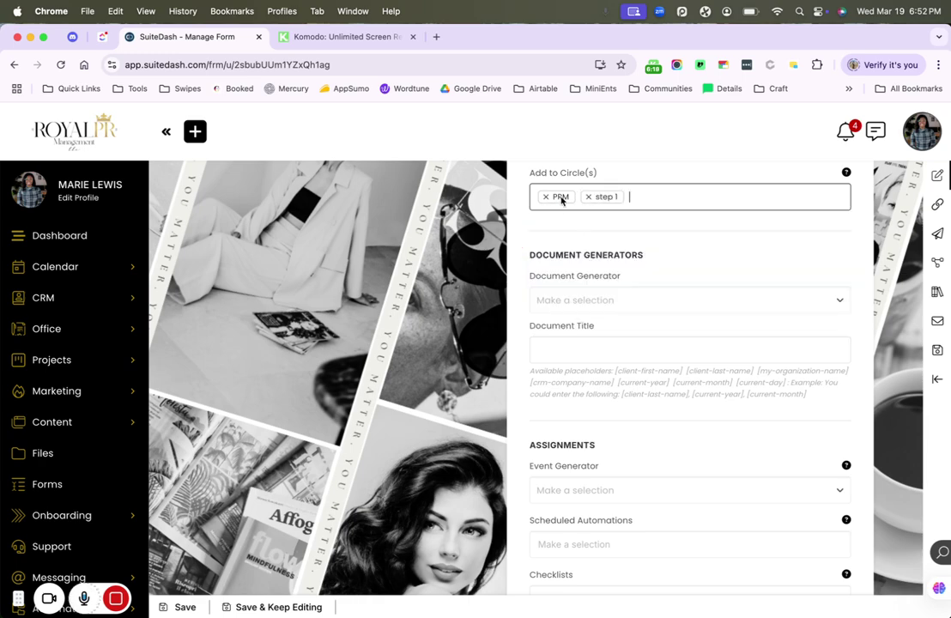
pyautogui.click(544, 199)
pyautogui.click(544, 199)
pyautogui.click(499, 340)
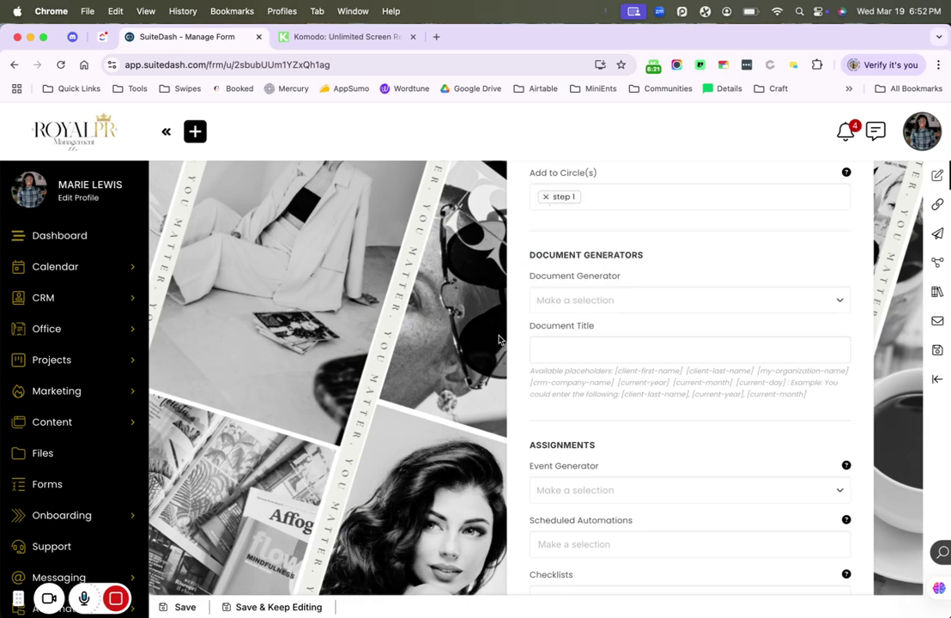
# - Switch on emailing submission info to the Coordinator when the Target completes the form
pyautogui.scroll(-1, 498, 339)
pyautogui.scroll(1, 499, 340)
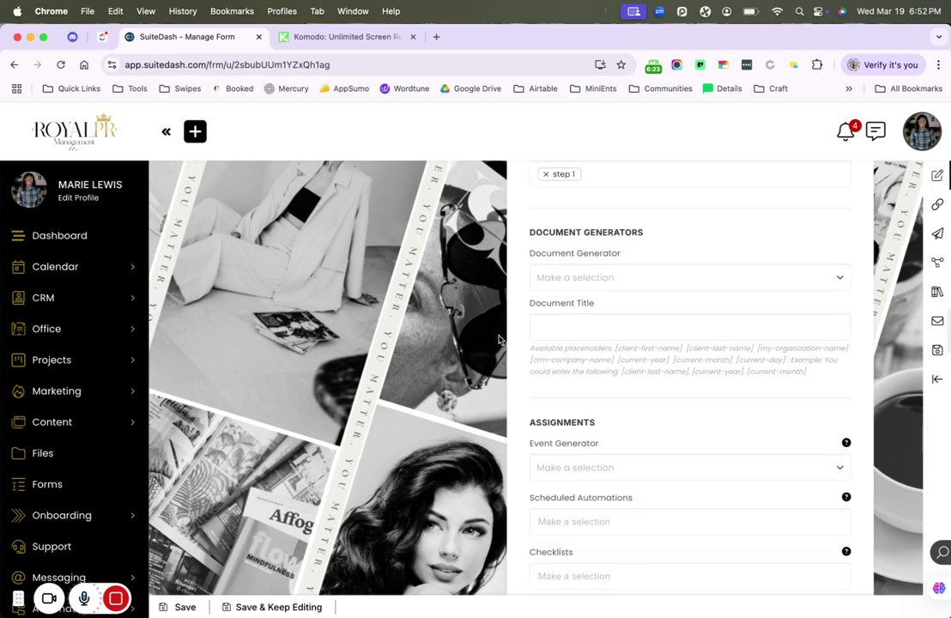
pyautogui.scroll(-3, 498, 339)
pyautogui.scroll(-5, 498, 339)
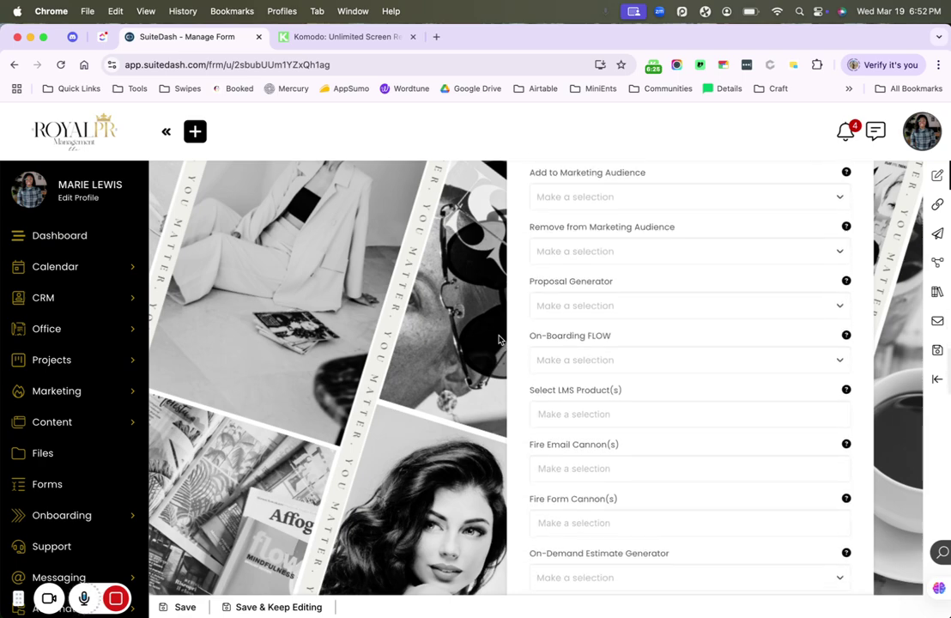
pyautogui.scroll(-4, 498, 339)
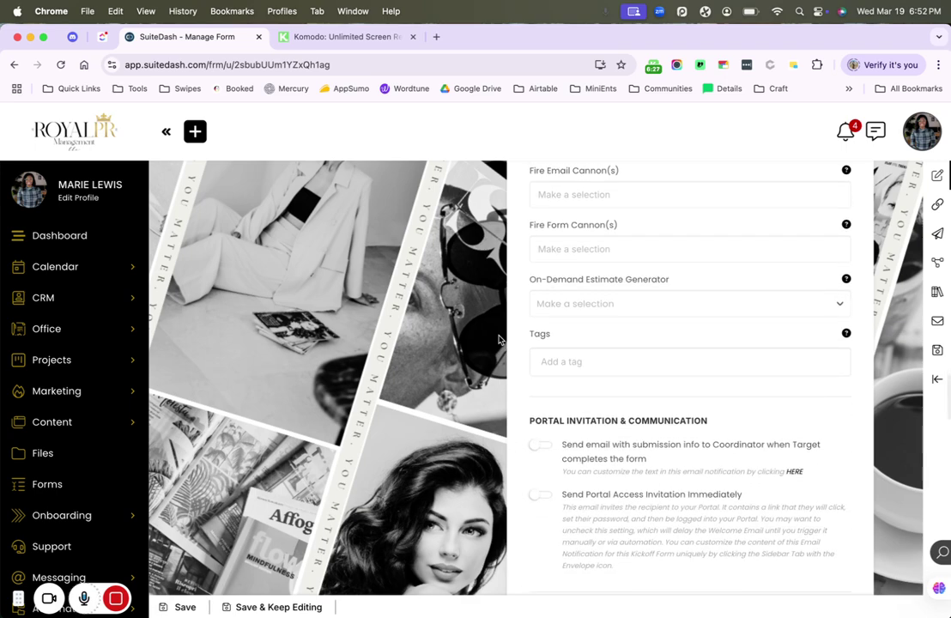
pyautogui.scroll(-2, 498, 339)
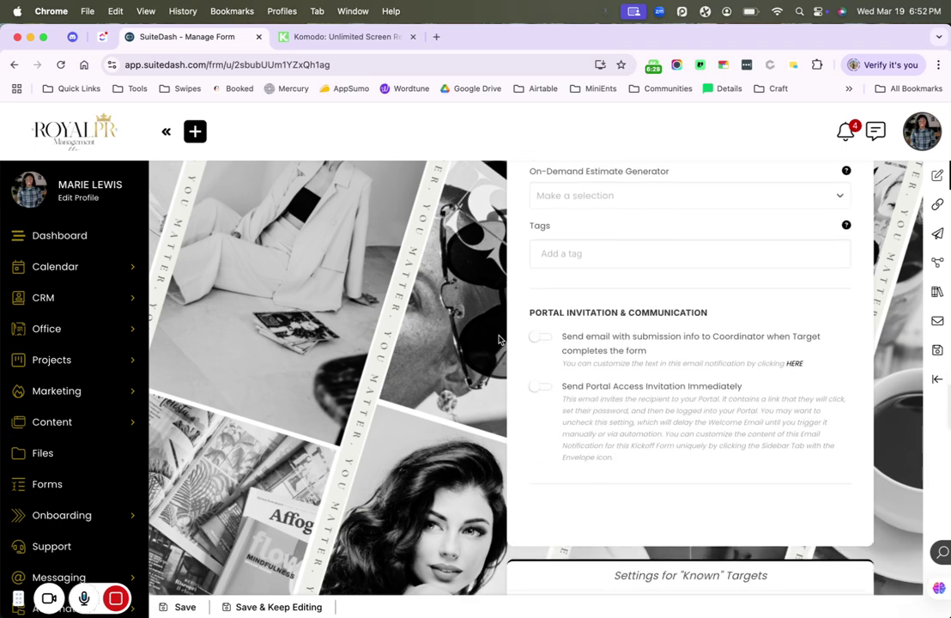
pyautogui.click(539, 338)
# - Turn on 'If Lead, then change to…' for Known Targets with Prospect as the new role
pyautogui.scroll(-5, 541, 393)
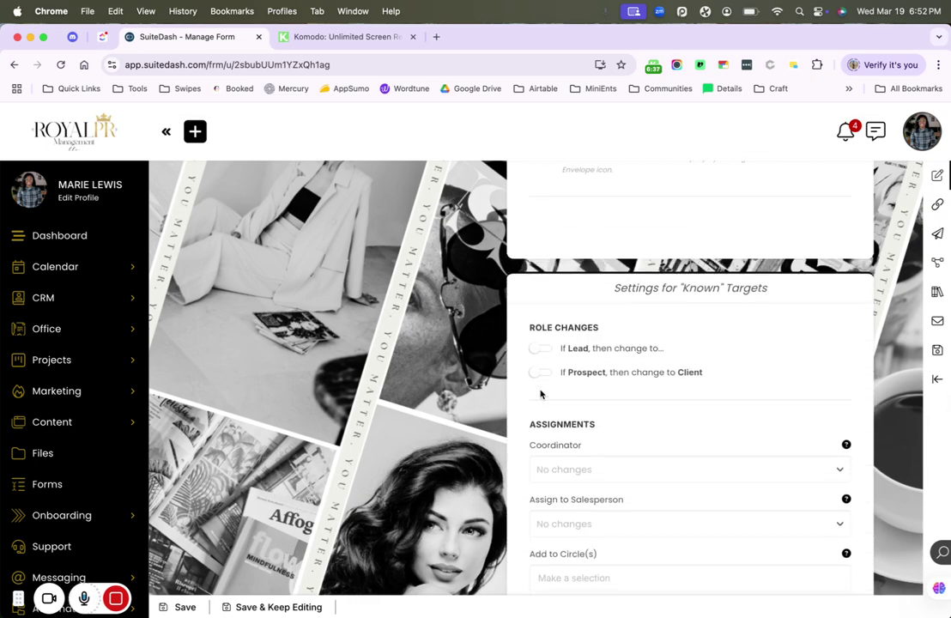
pyautogui.click(541, 350)
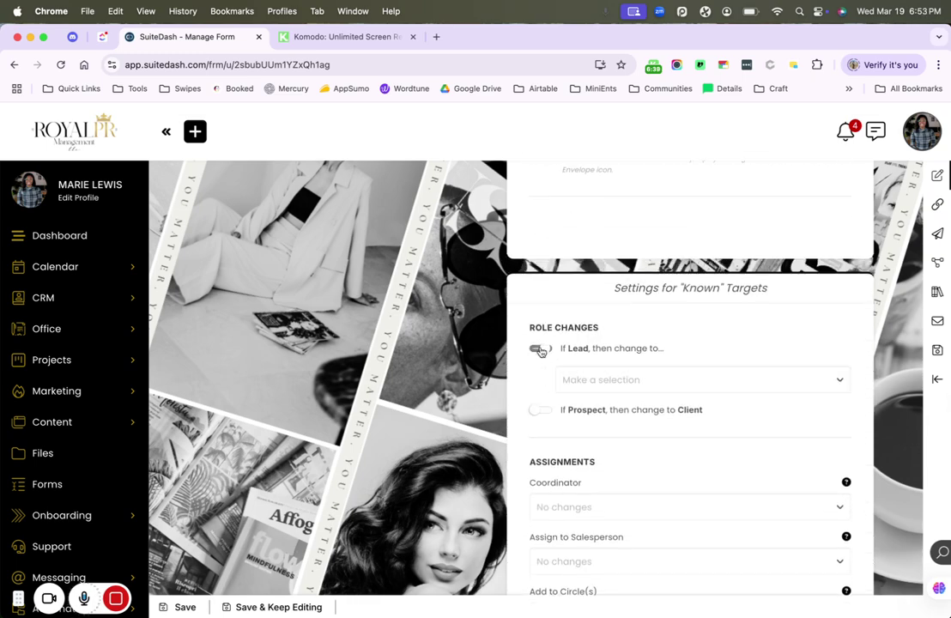
pyautogui.click(592, 379)
pyautogui.click(598, 445)
pyautogui.scroll(-5, 598, 448)
pyautogui.scroll(-5, 597, 447)
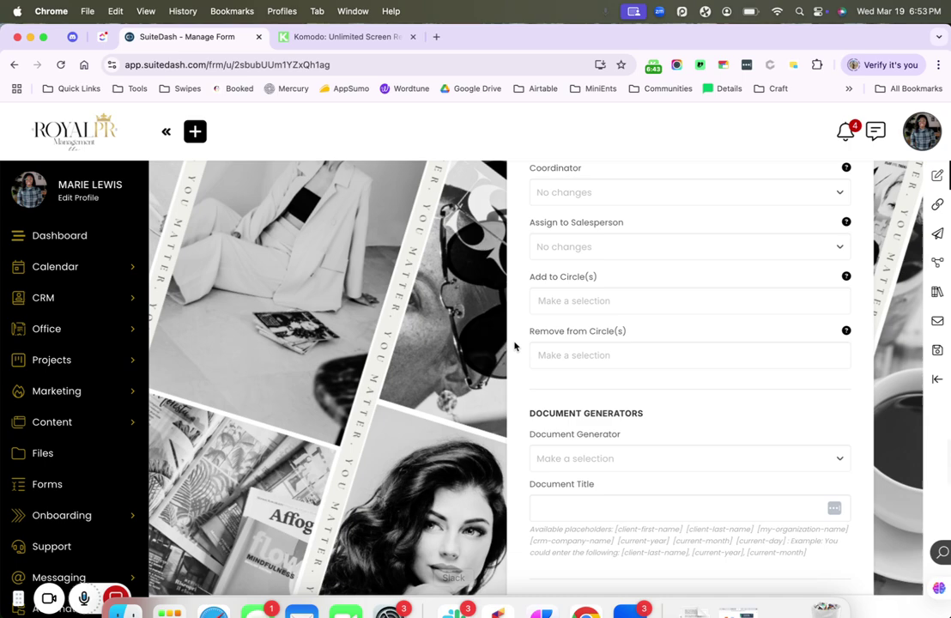
pyautogui.scroll(-12, 513, 341)
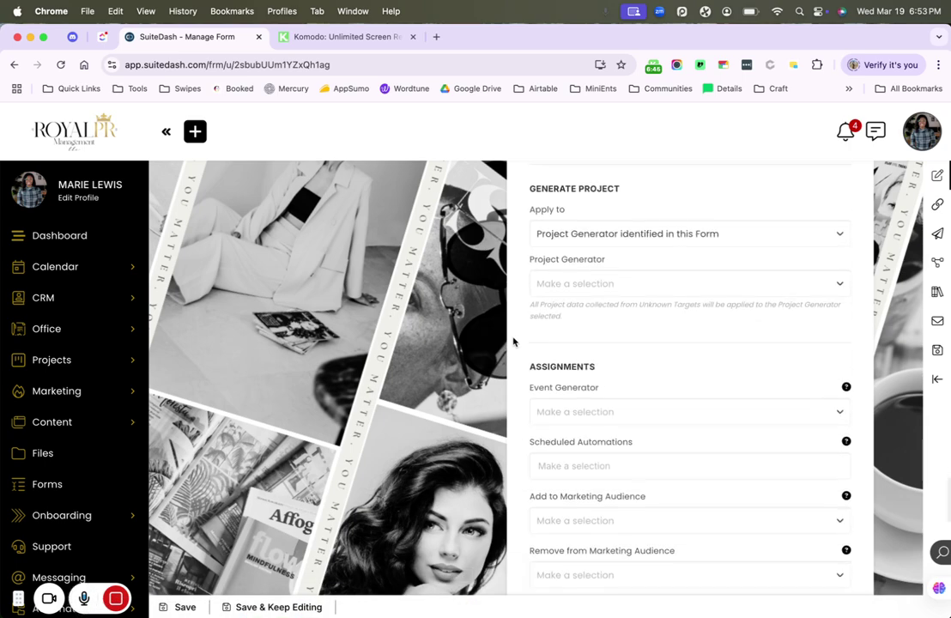
pyautogui.scroll(-15, 513, 342)
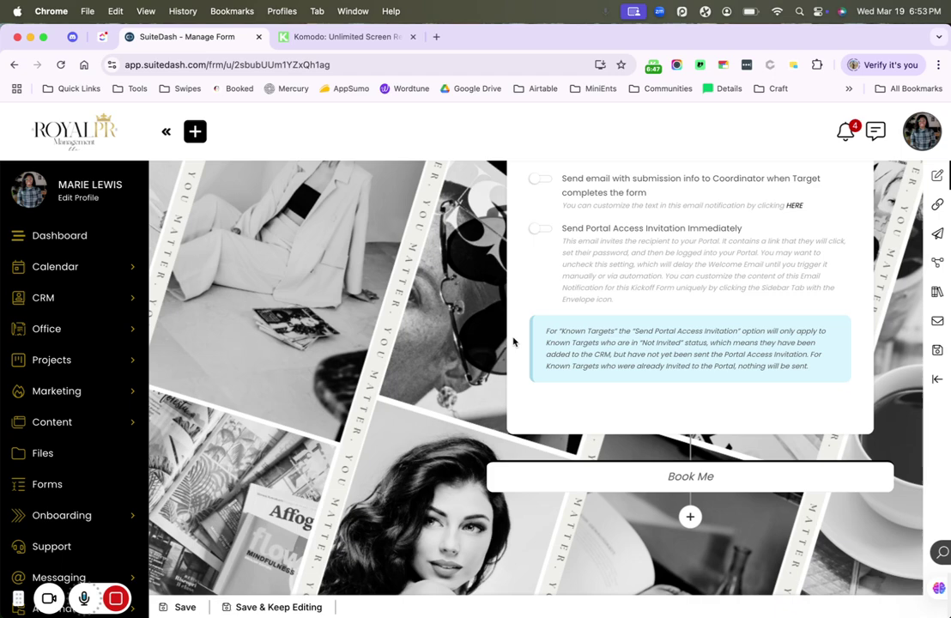
pyautogui.click(689, 524)
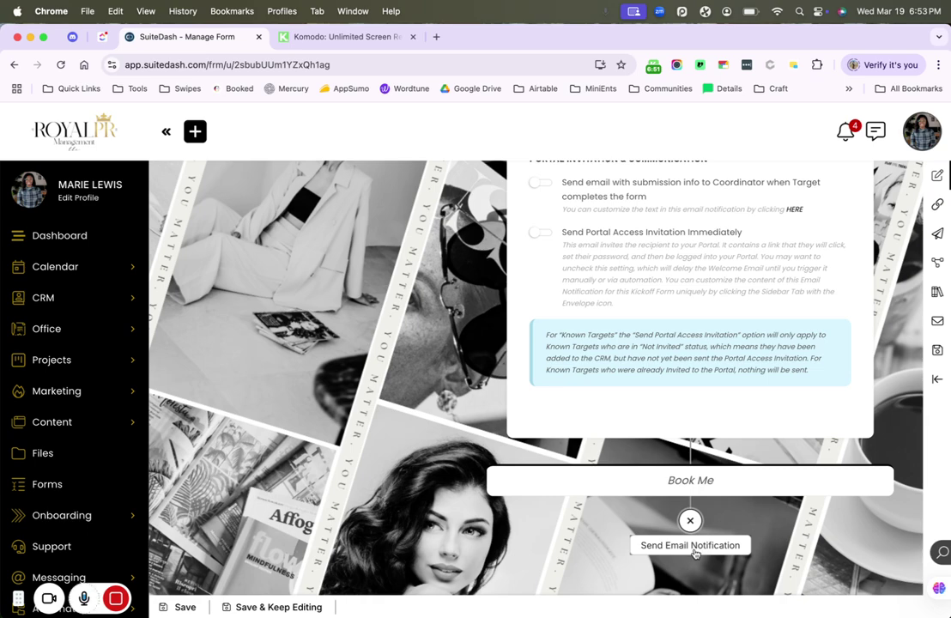
# - Add a Send Email Notification step after Book Me, then delete it
pyautogui.click(693, 549)
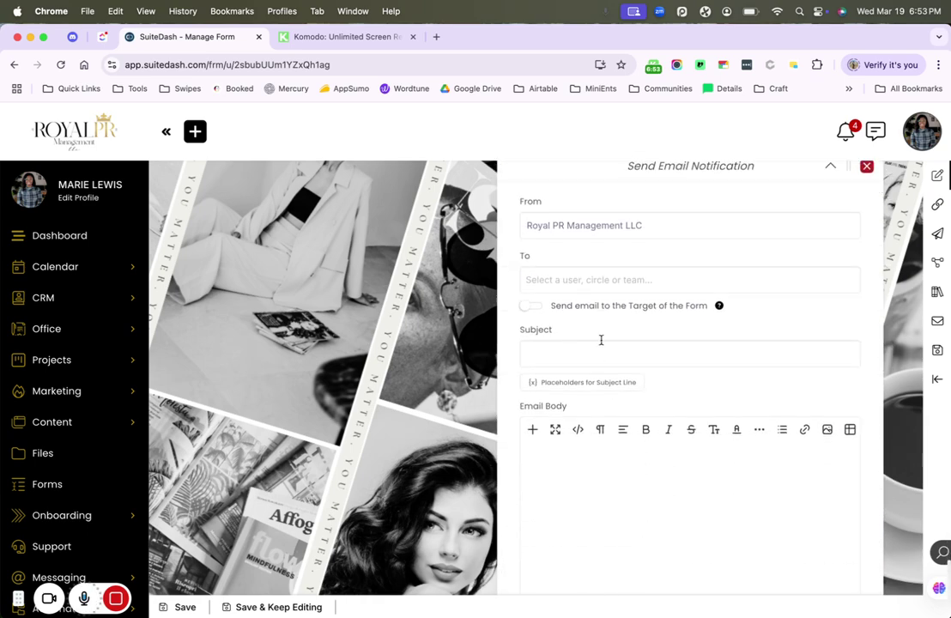
pyautogui.click(866, 168)
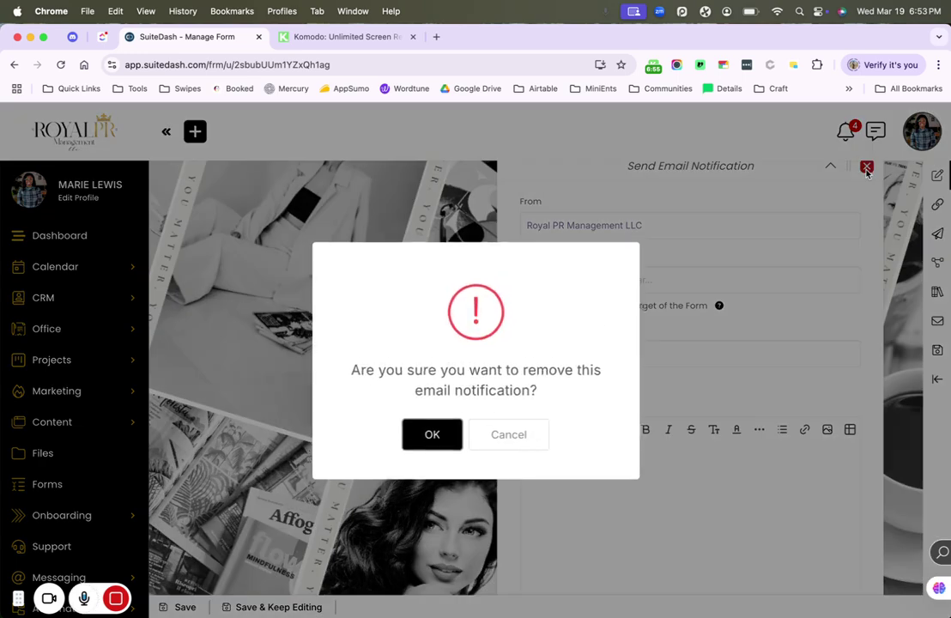
pyautogui.click(435, 438)
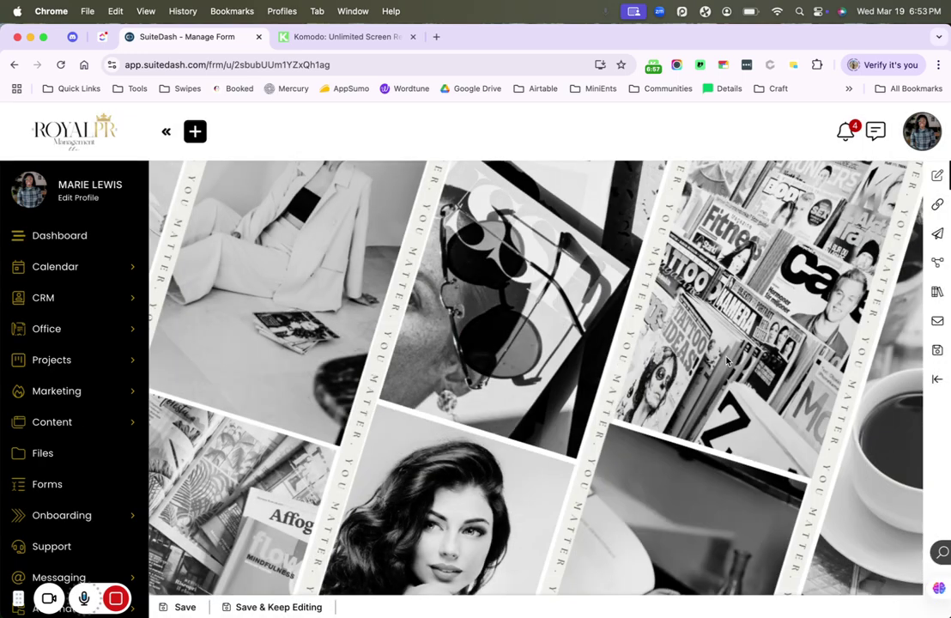
# - Save the All Calls form with Save & Keep Editing and dismiss the confirmation
pyautogui.click(937, 292)
pyautogui.click(937, 349)
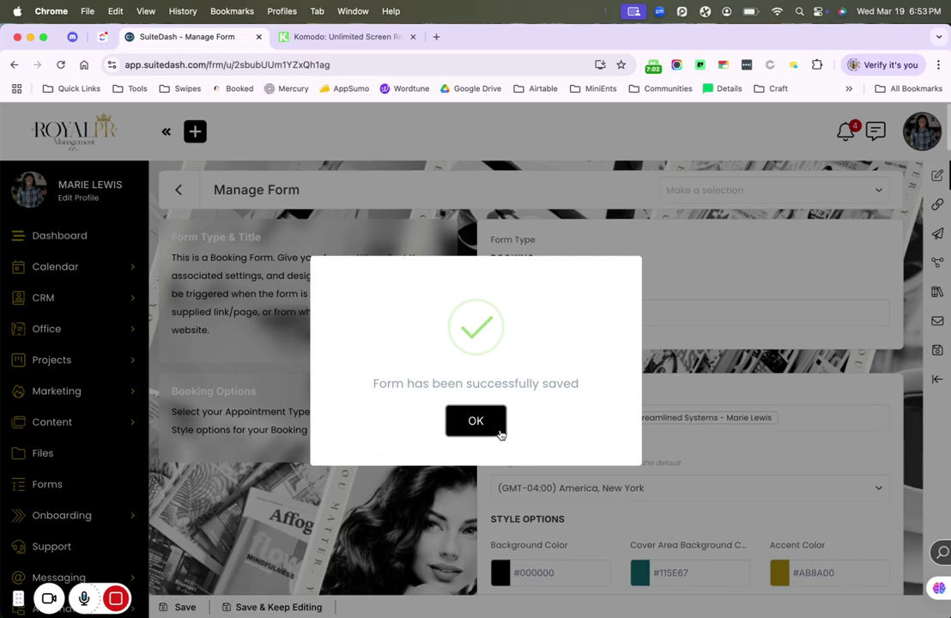
pyautogui.click(476, 421)
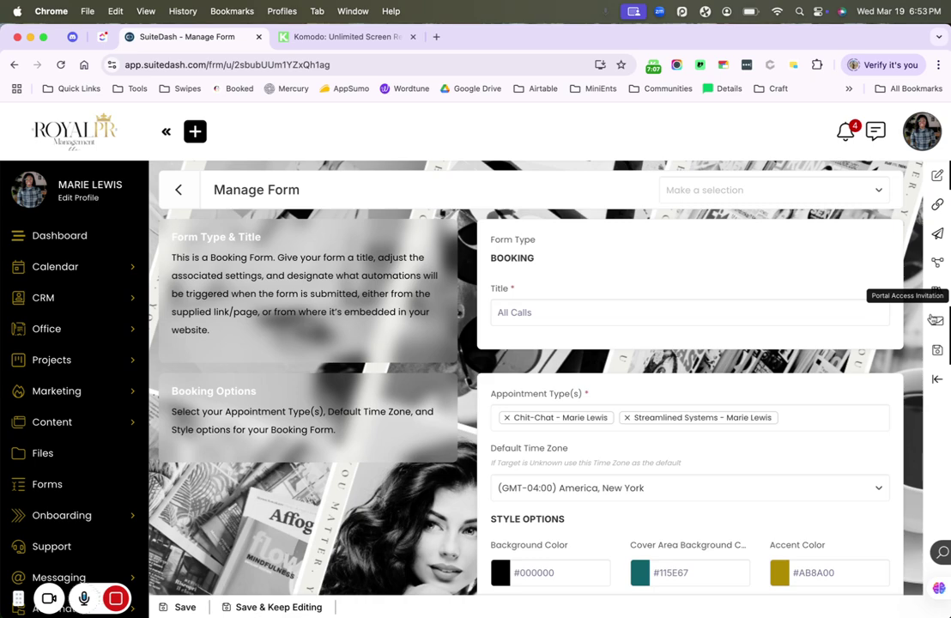
pyautogui.click(934, 319)
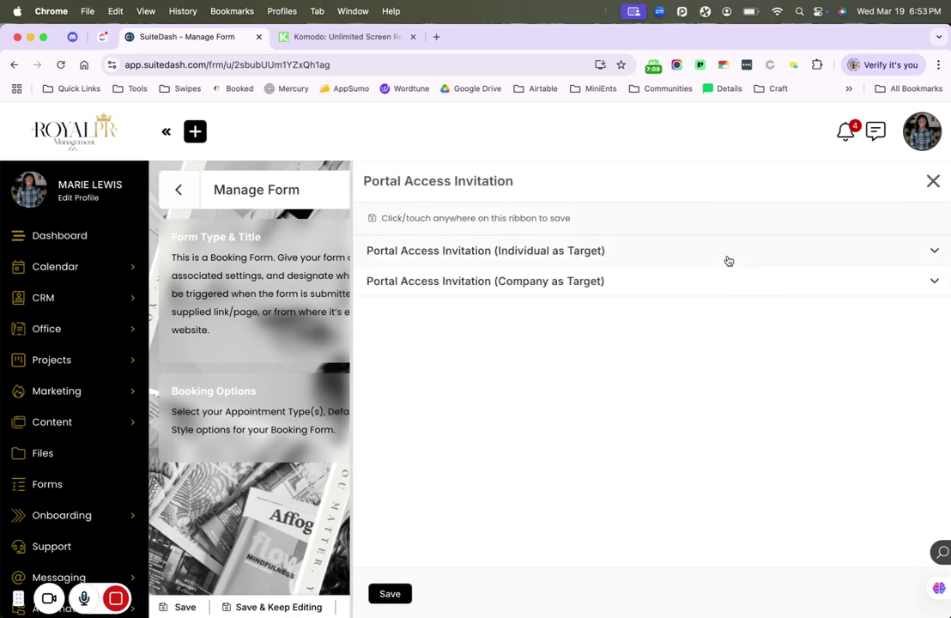
pyautogui.click(728, 261)
pyautogui.scroll(-5, 537, 529)
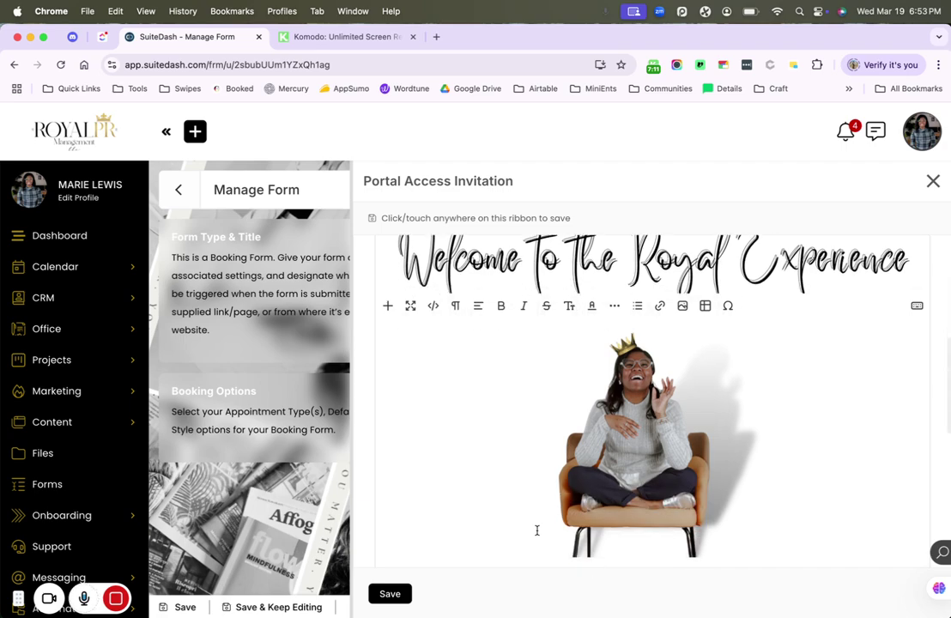
pyautogui.scroll(-8, 537, 529)
pyautogui.scroll(-6, 537, 530)
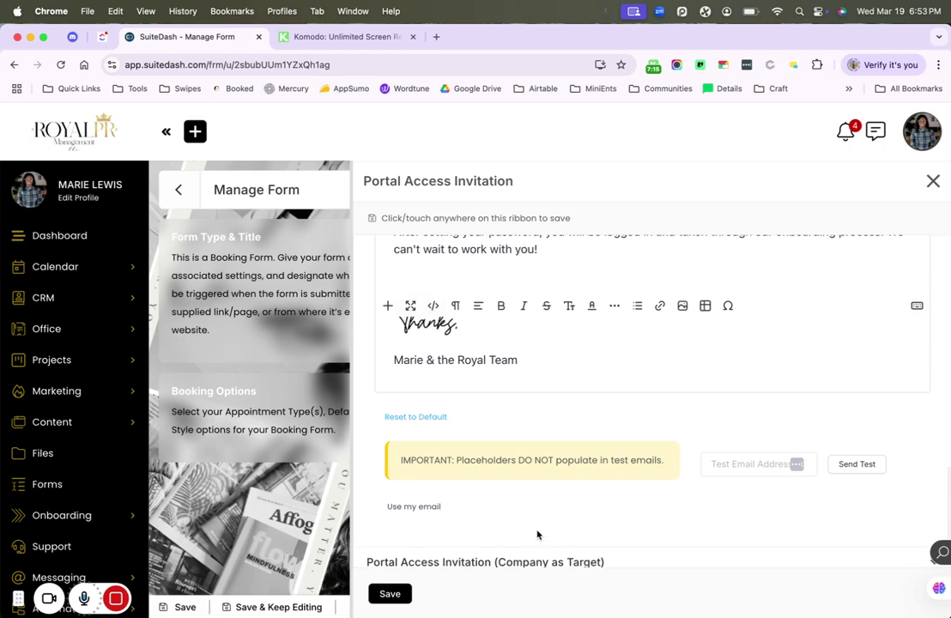
pyautogui.scroll(15, 537, 535)
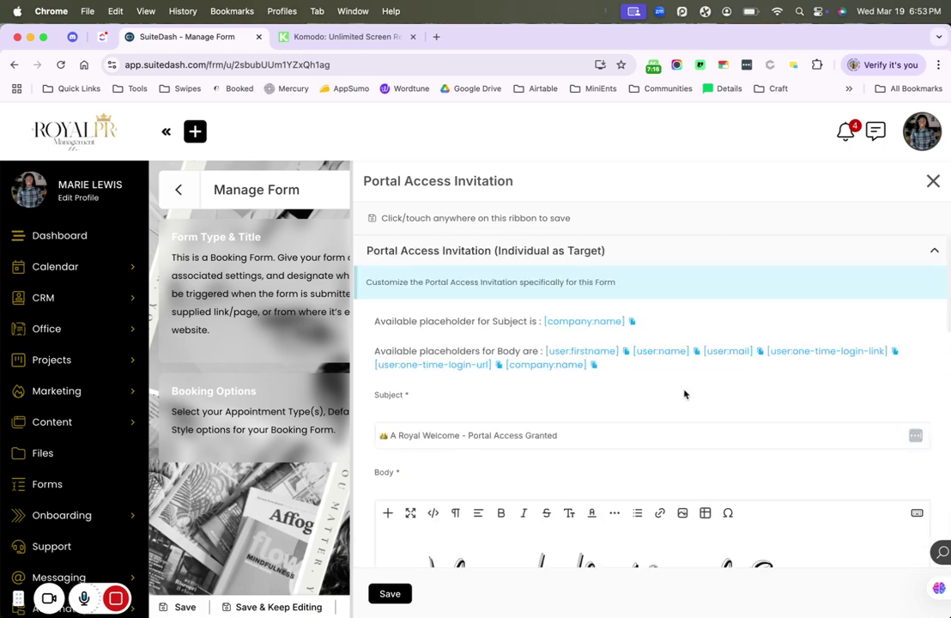
pyautogui.click(933, 184)
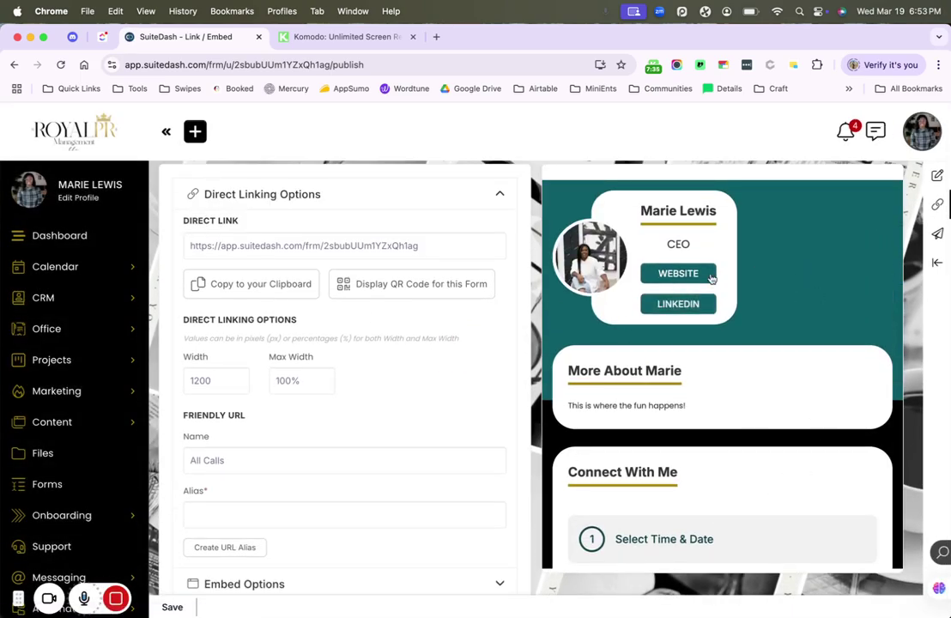
pyautogui.scroll(-3, 246, 417)
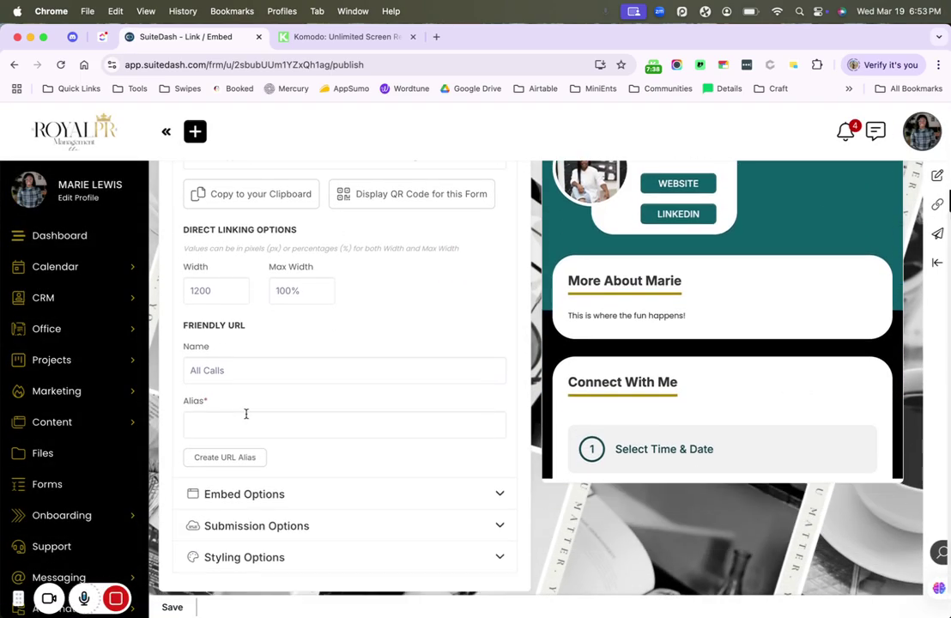
pyautogui.click(241, 425)
pyautogui.write('connect')
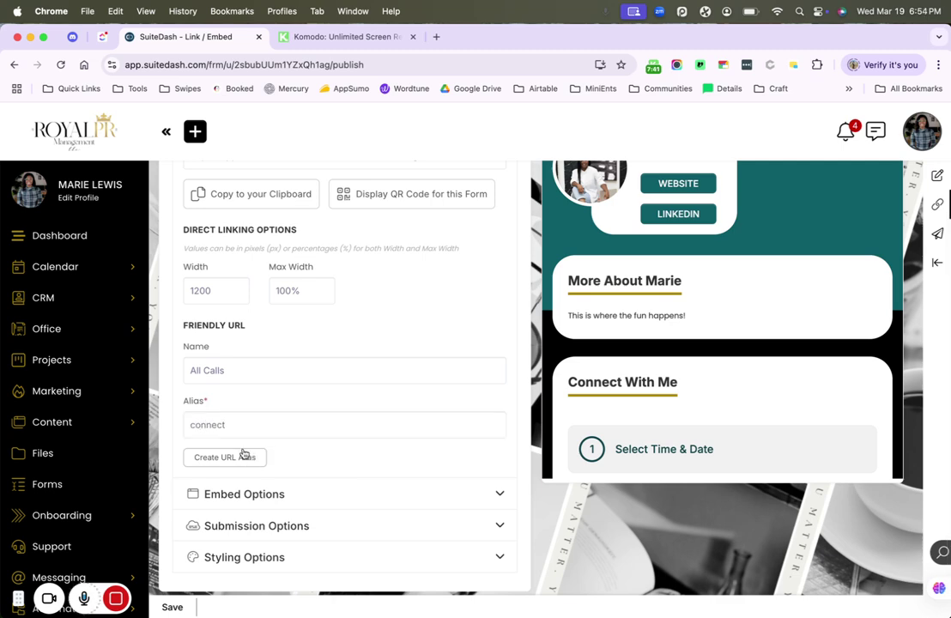
pyautogui.click(240, 457)
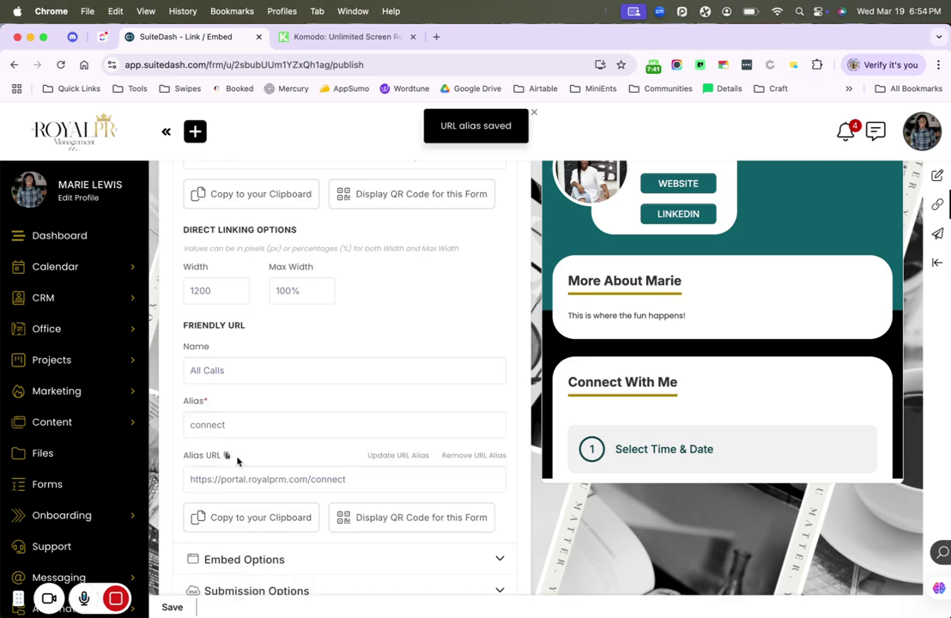
pyautogui.moveTo(191, 479); pyautogui.dragTo(288, 478)
pyautogui.press('super+c')
pyautogui.scroll(-3, 286, 477)
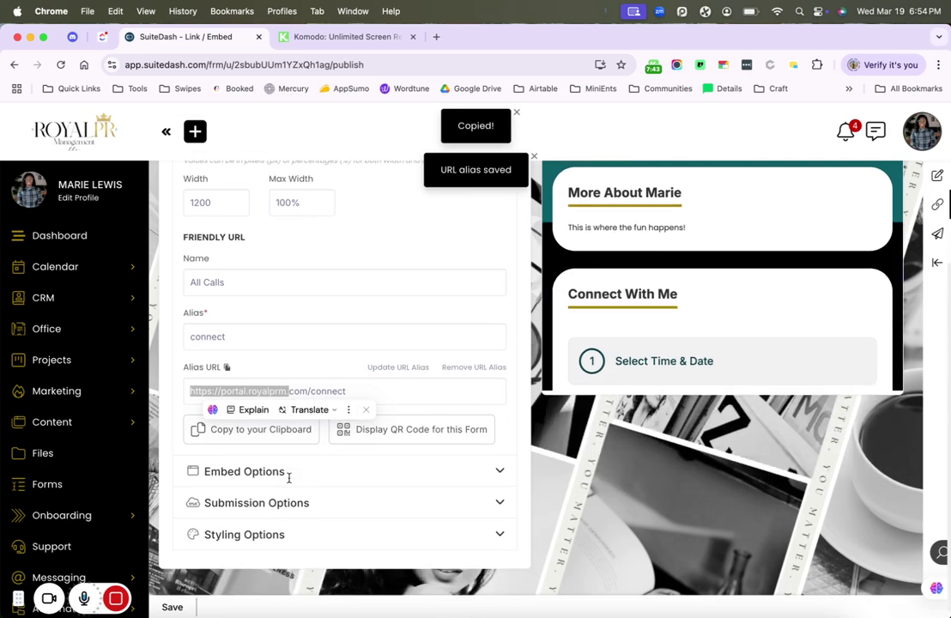
# - Load the copied portal.royalprm.com/connect booking page in a new browser tab
pyautogui.click(435, 38)
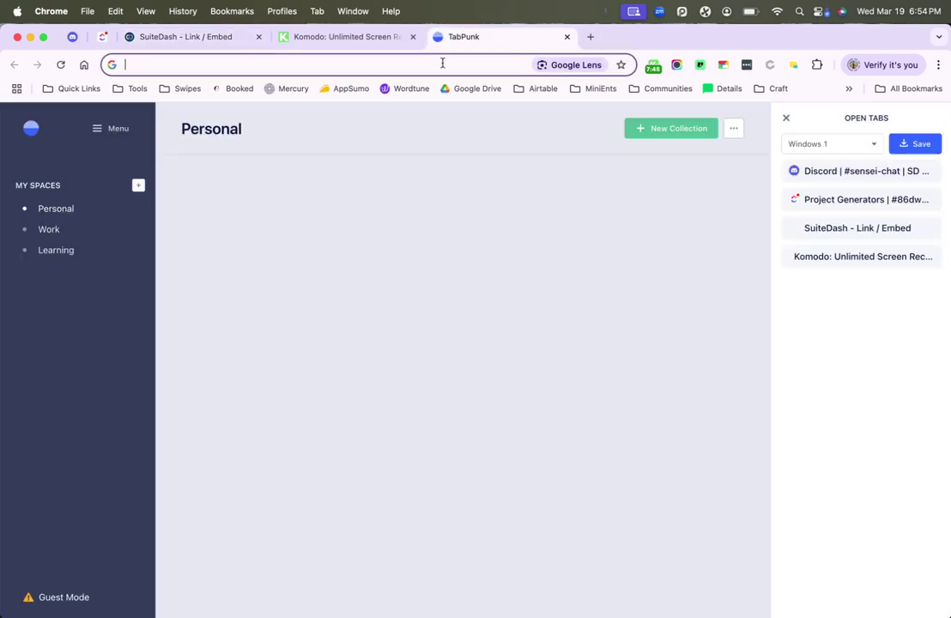
pyautogui.press('super+v')
pyautogui.press('Return')
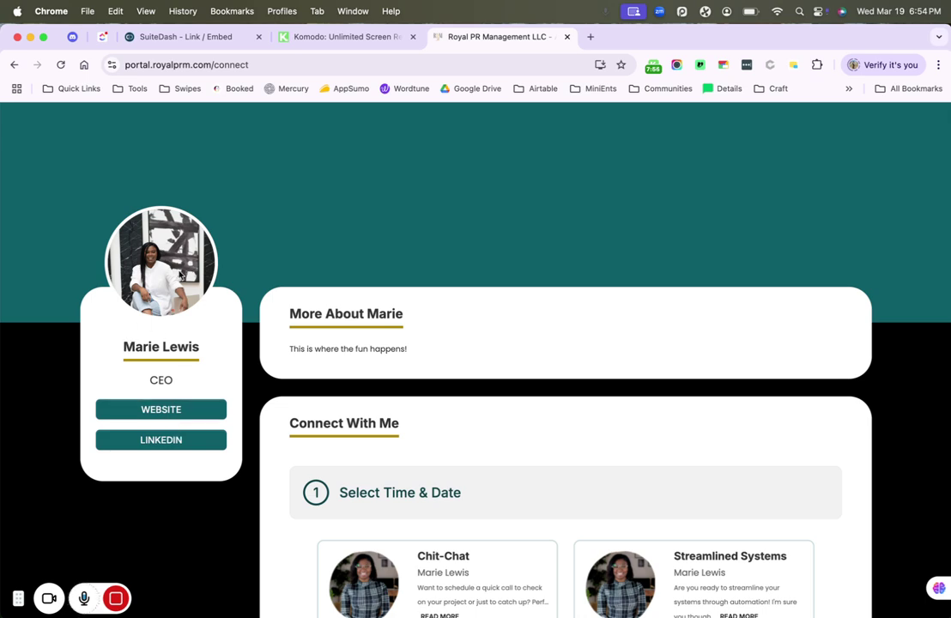
pyautogui.scroll(-5, 348, 357)
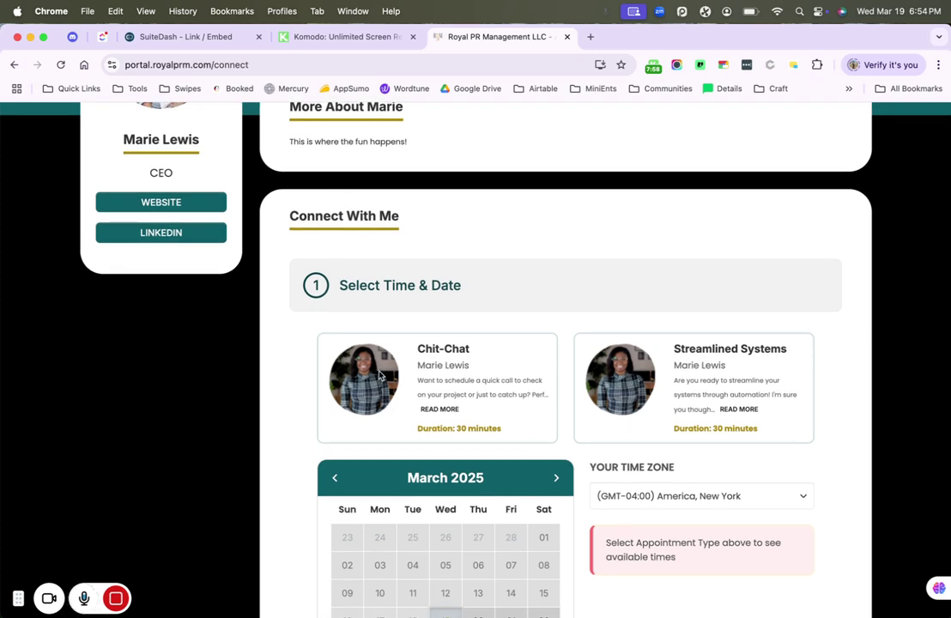
# - Choose Chit-Chat, March 20 at 10:30 am, and advance to Your Details
pyautogui.click(414, 399)
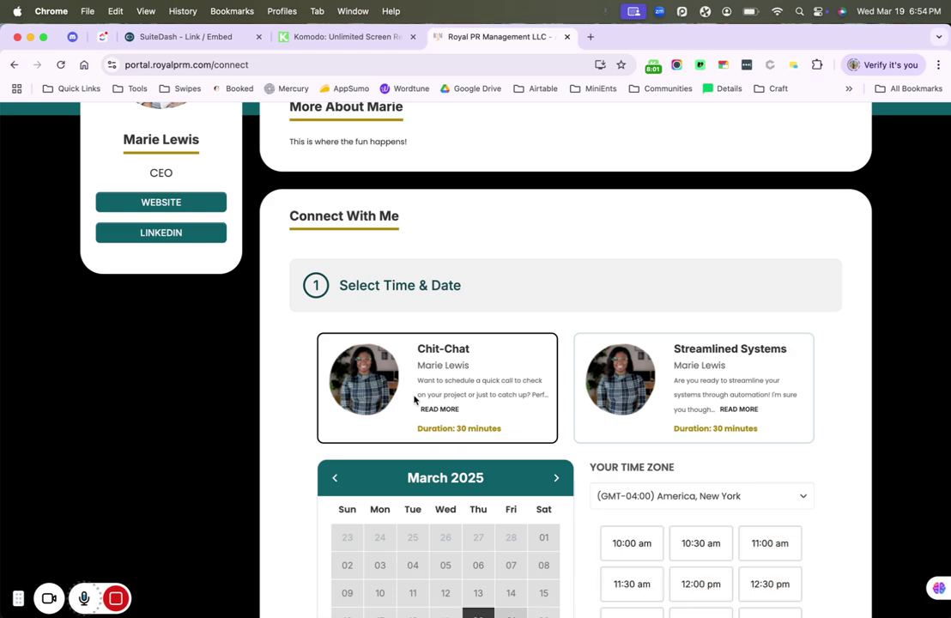
pyautogui.click(697, 360)
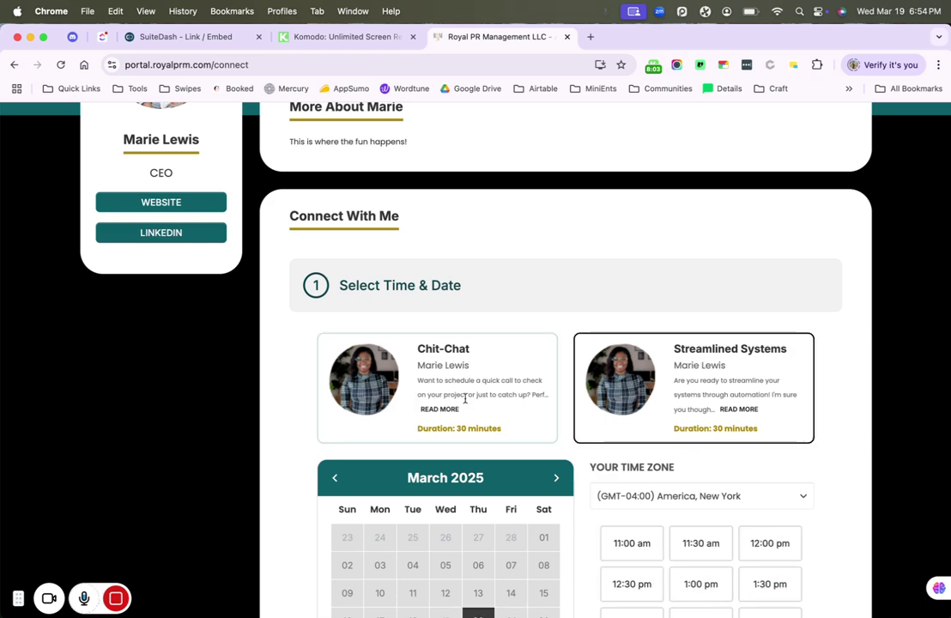
pyautogui.click(465, 404)
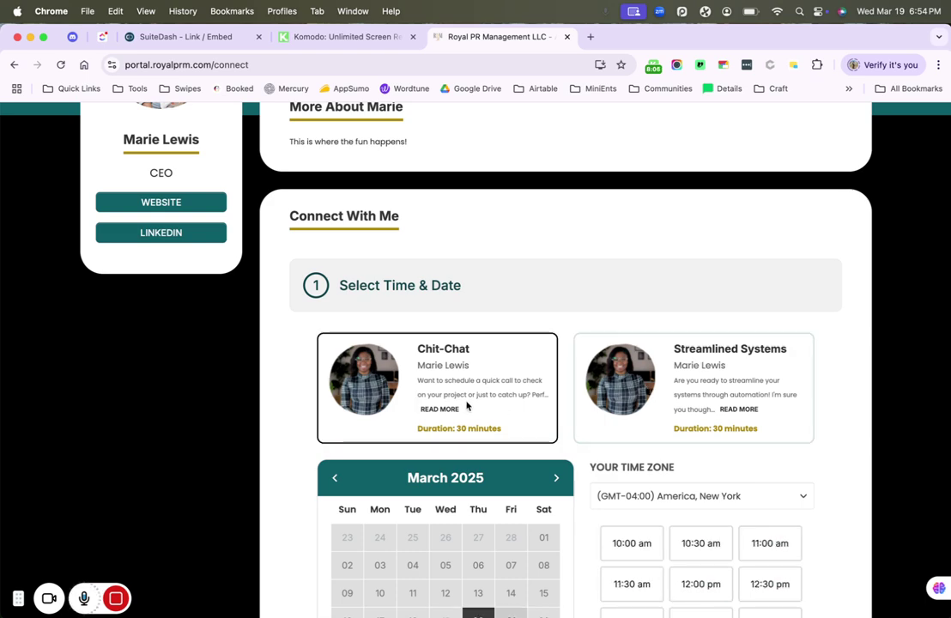
pyautogui.scroll(-4, 466, 404)
pyautogui.scroll(-2, 467, 404)
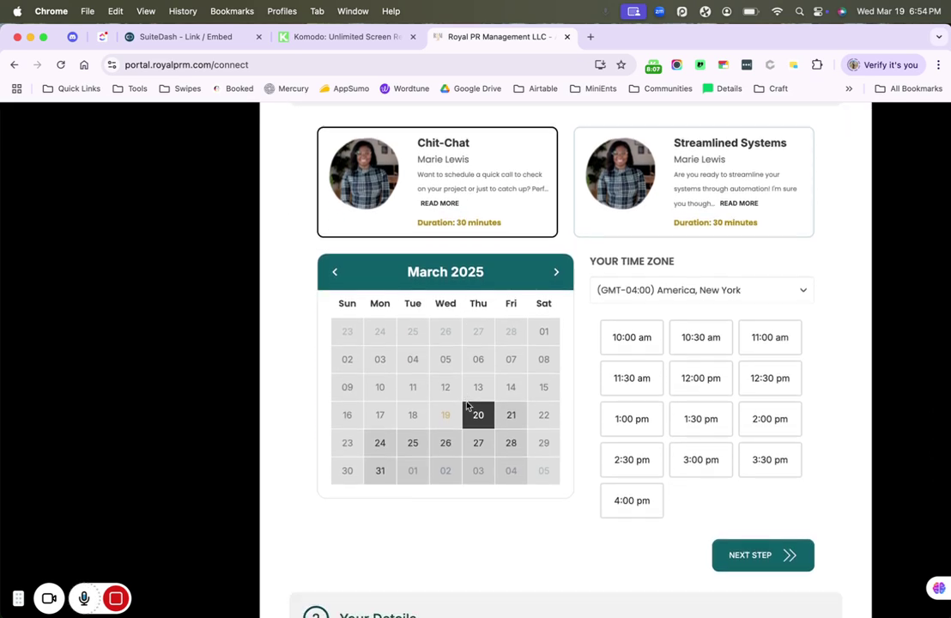
pyautogui.click(682, 338)
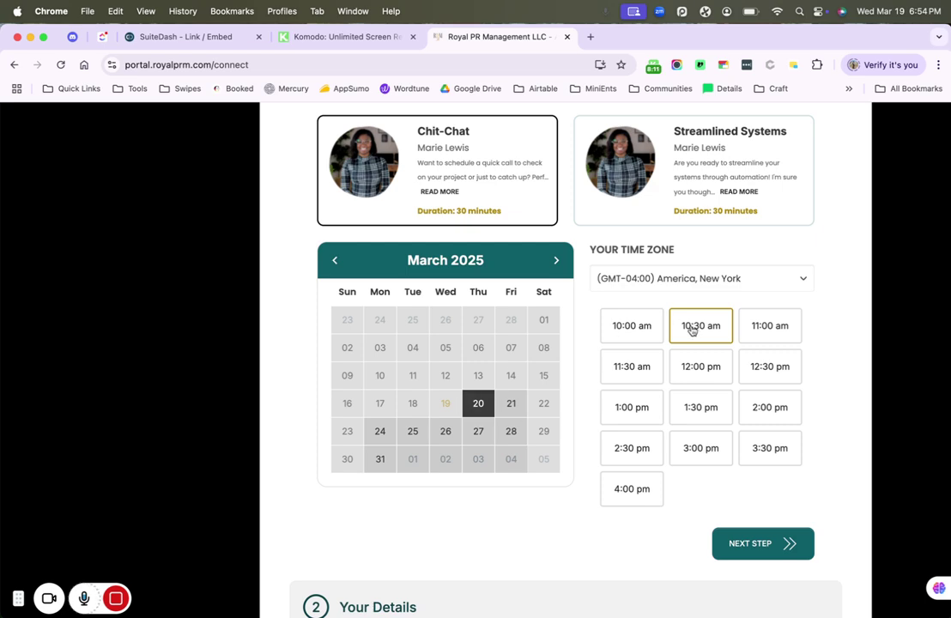
pyautogui.scroll(-3, 691, 366)
pyautogui.click(758, 398)
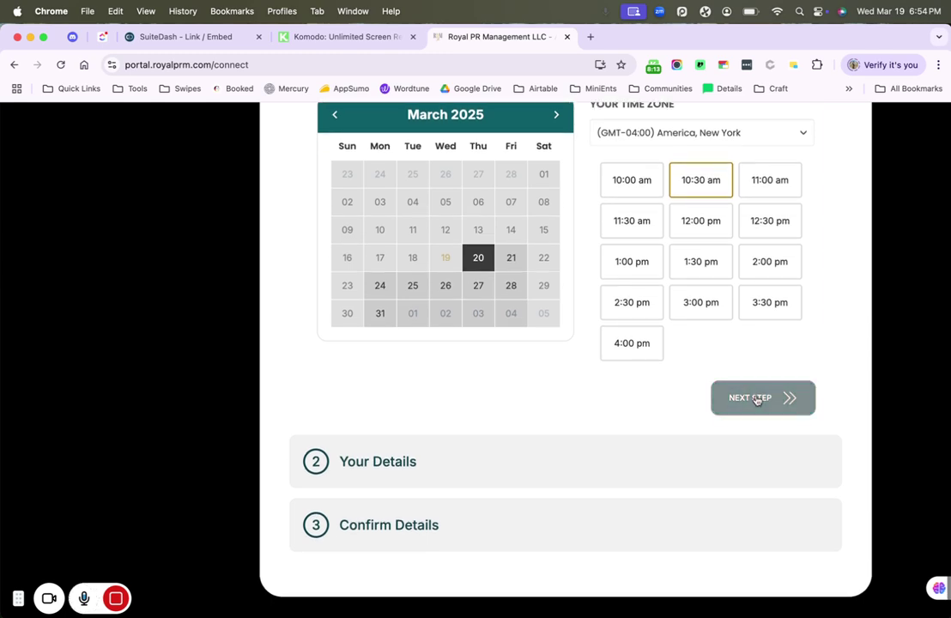
pyautogui.scroll(1, 422, 252)
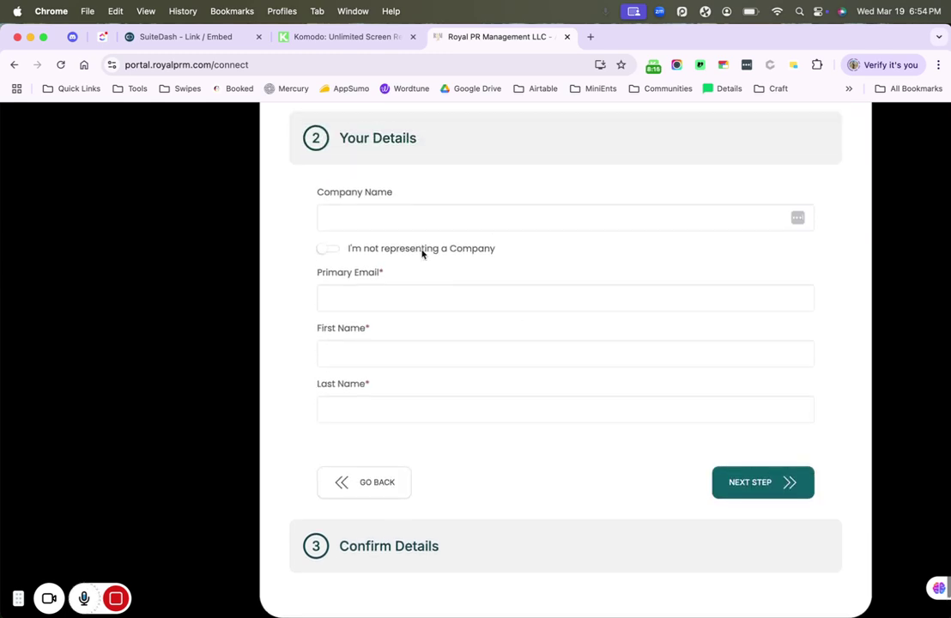
# - Mark 'I'm not representing a Company', autofill email and names, and trim the first name
pyautogui.click(328, 251)
pyautogui.click(371, 299)
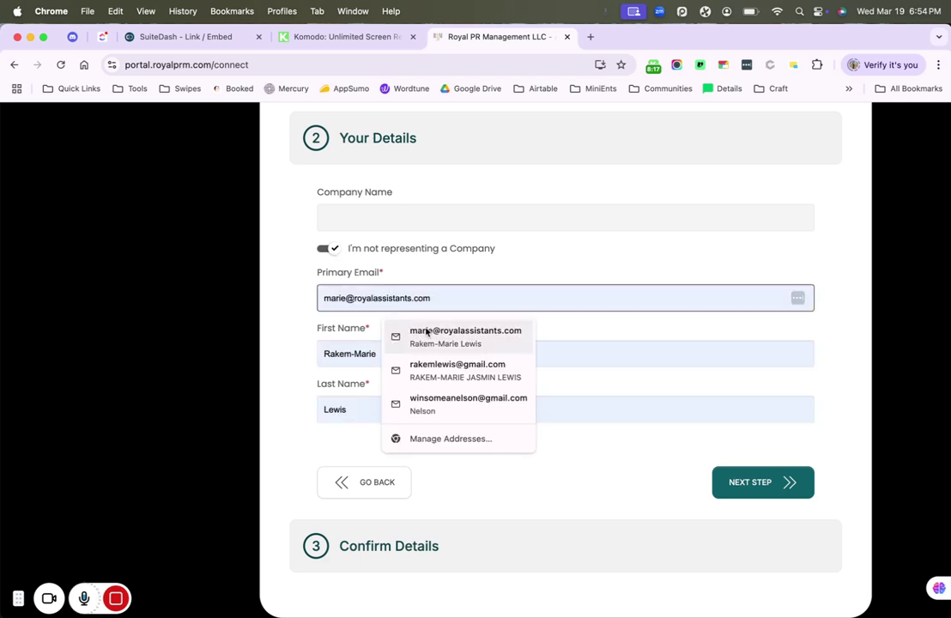
pyautogui.click(435, 337)
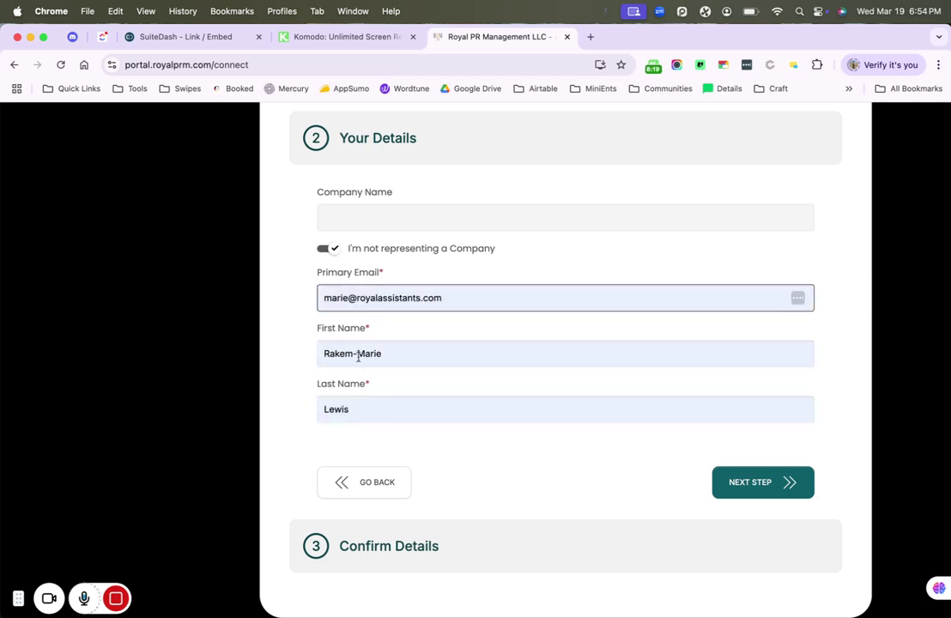
pyautogui.moveTo(358, 359); pyautogui.dragTo(297, 360)
pyautogui.press('BackSpace')
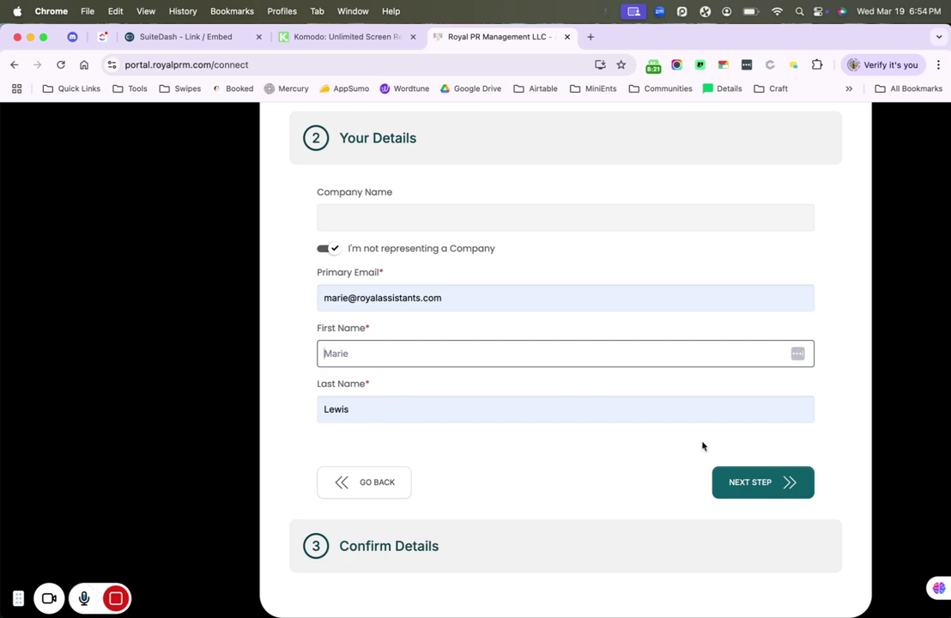
# - Submit the 10:30 am Chit-Chat booking and return to SuiteDash's Link / Embed page
pyautogui.click(741, 483)
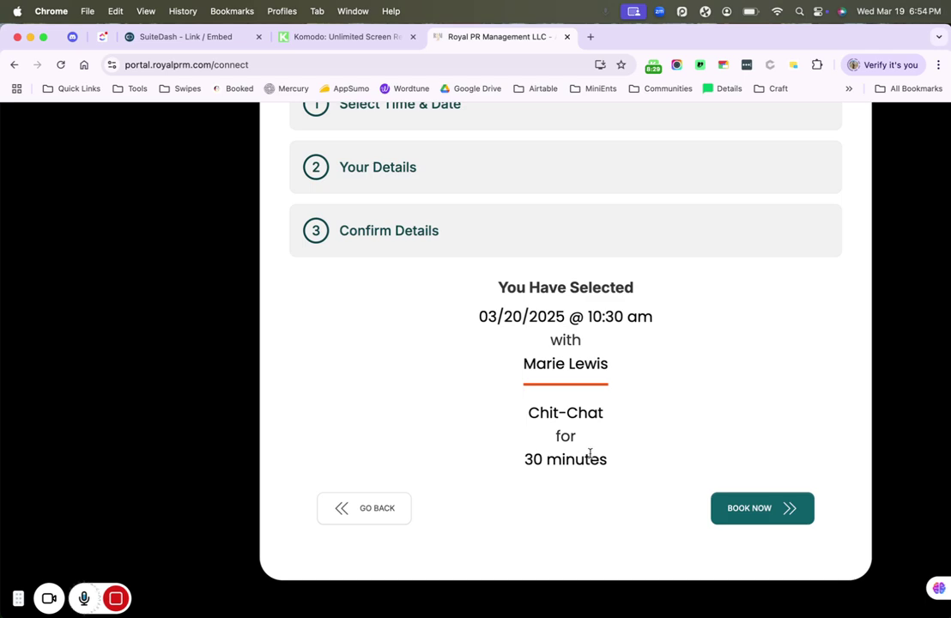
pyautogui.click(762, 518)
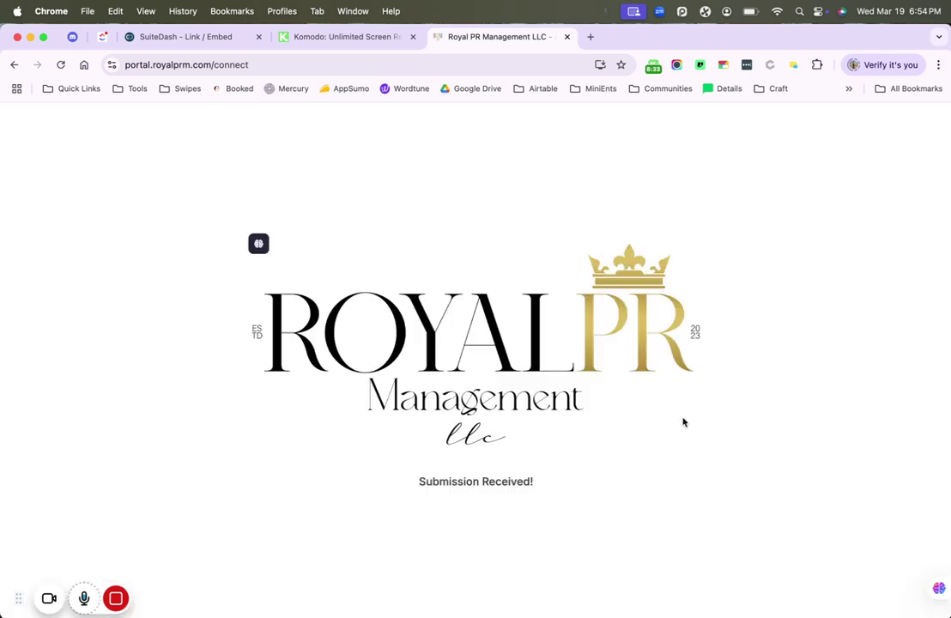
pyautogui.click(199, 36)
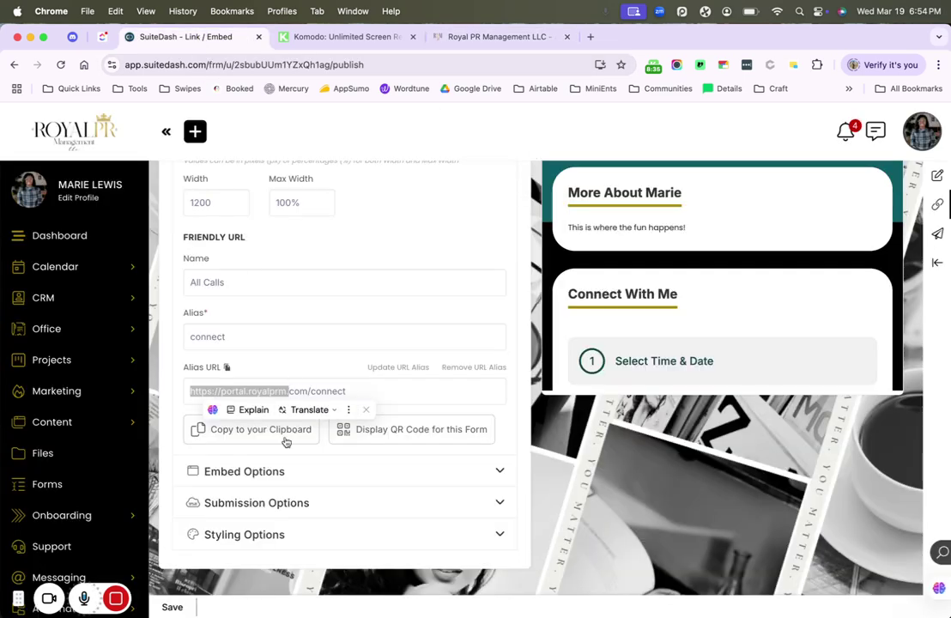
# - Try a redirect in the submission options, then revert to the success message
pyautogui.scroll(1, 295, 478)
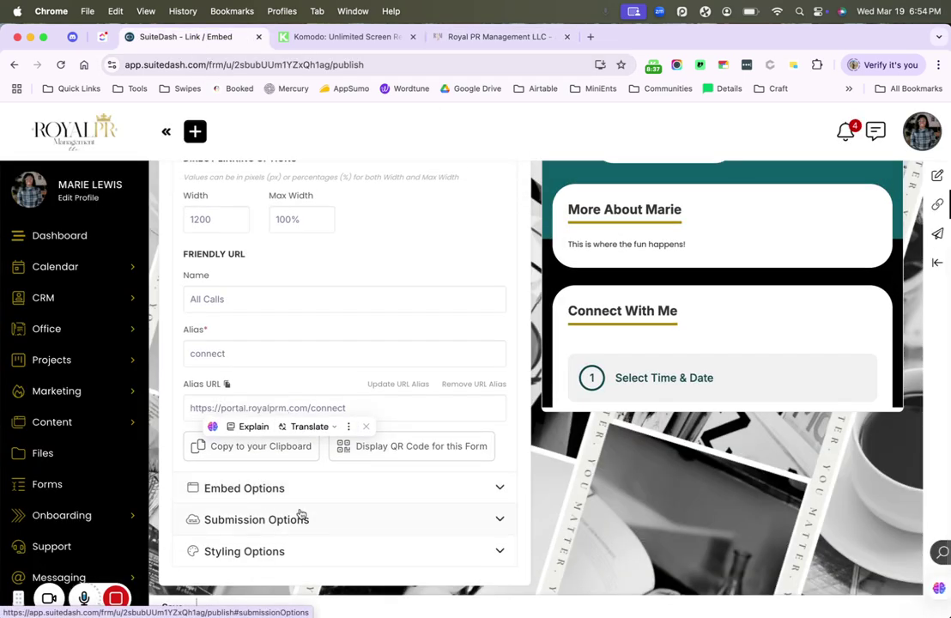
pyautogui.click(299, 515)
pyautogui.click(236, 444)
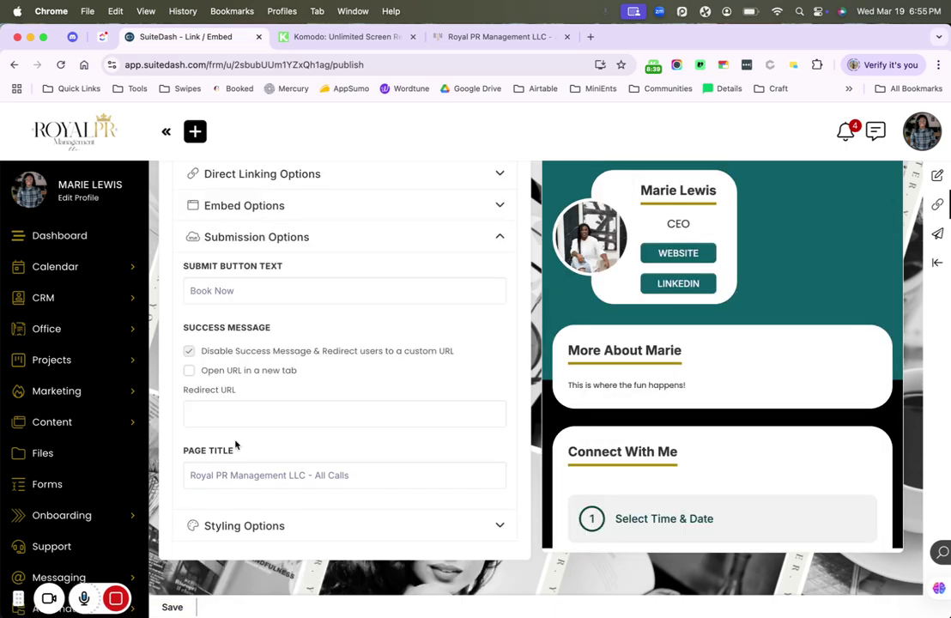
pyautogui.click(270, 352)
pyautogui.scroll(-4, 250, 465)
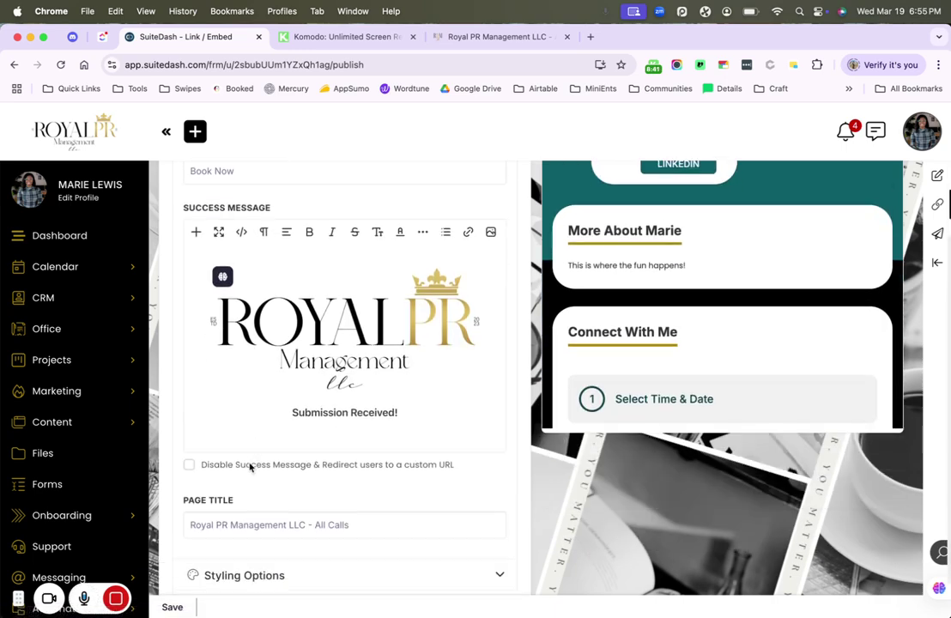
# - Set the Label Color and Subtext Color to black (#000000) in Styling Options
pyautogui.click(283, 525)
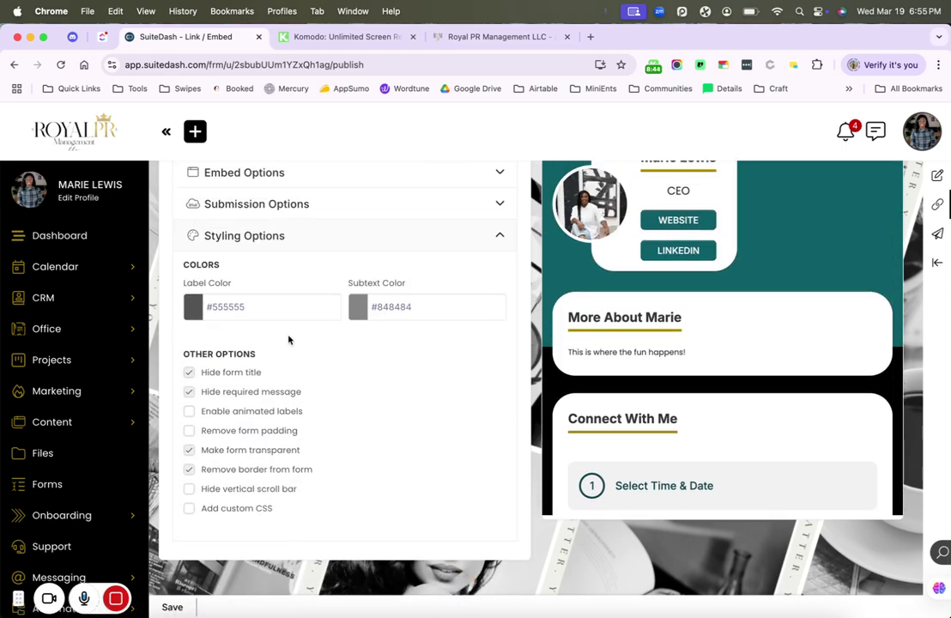
pyautogui.click(261, 307)
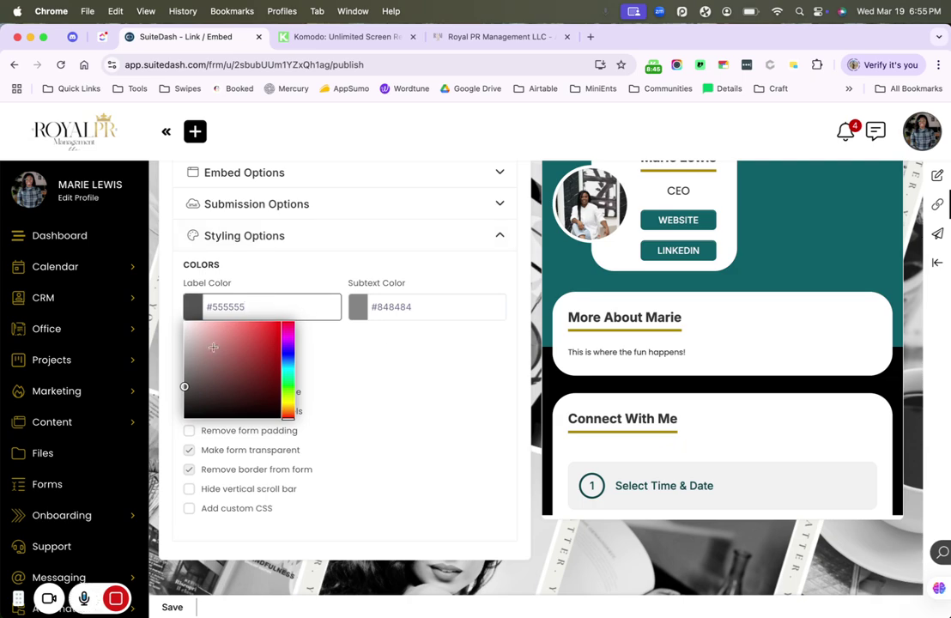
pyautogui.moveTo(213, 346); pyautogui.dragTo(185, 437)
pyautogui.scroll(-5, 754, 353)
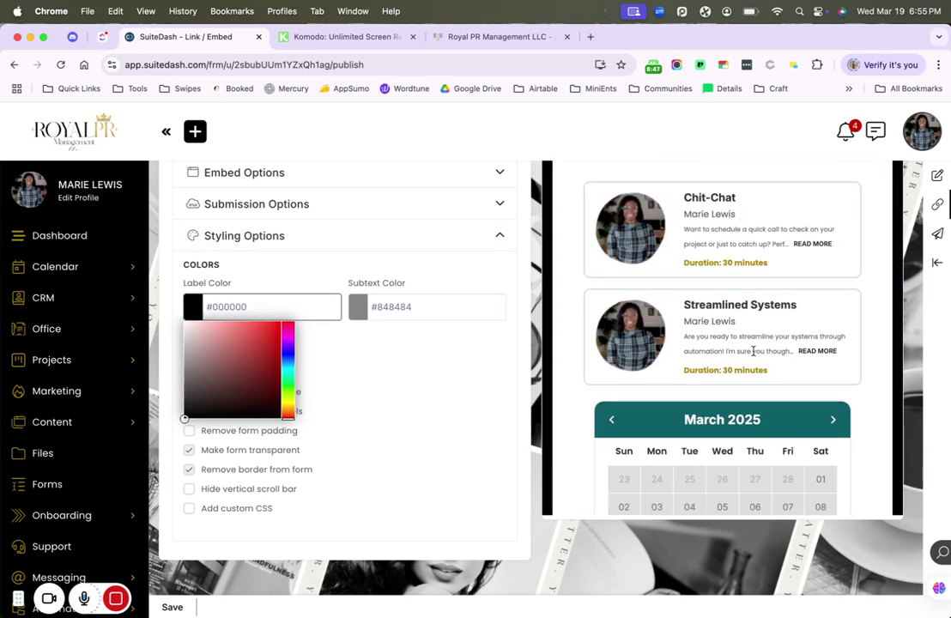
pyautogui.scroll(-10, 753, 352)
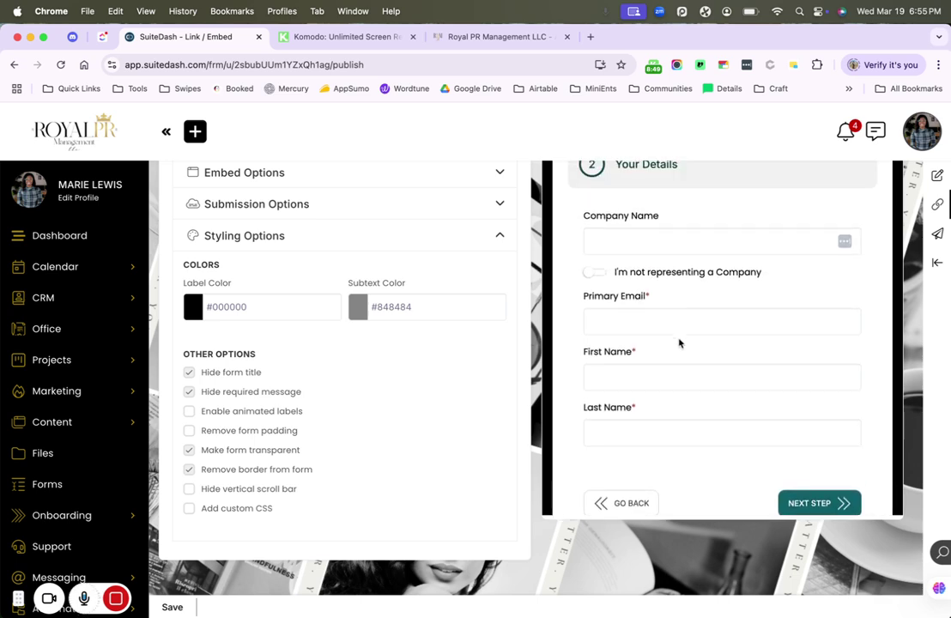
pyautogui.click(364, 307)
pyautogui.moveTo(403, 341)
pyautogui.mouseDown()
pyautogui.moveTo(418, 352)
pyautogui.moveTo(292, 461)
pyautogui.mouseUp()
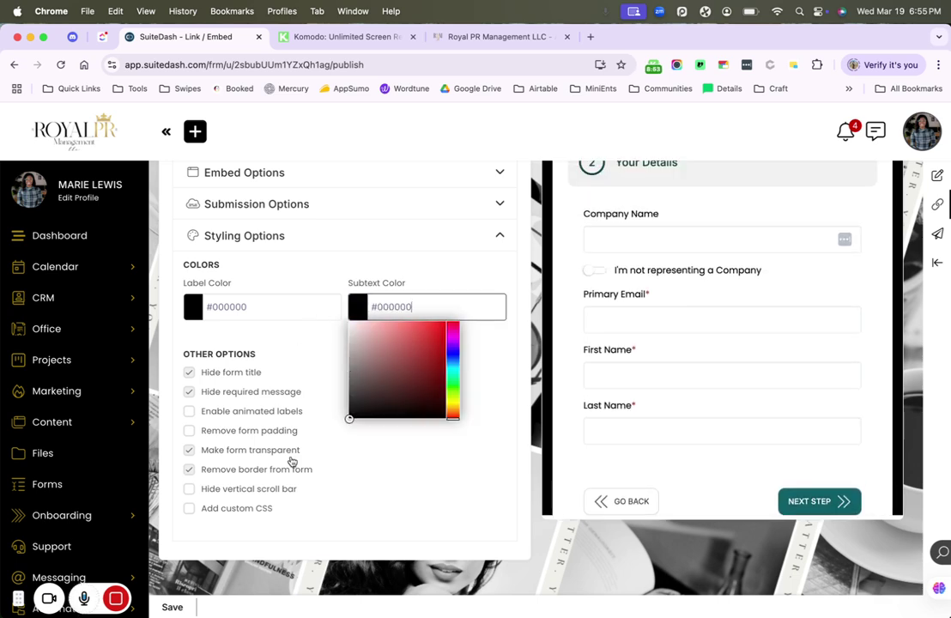
pyautogui.moveTo(373, 378)
pyautogui.mouseDown()
pyautogui.moveTo(355, 314)
pyautogui.moveTo(446, 323)
pyautogui.moveTo(448, 360)
pyautogui.moveTo(301, 518)
pyautogui.mouseUp()
pyautogui.click(495, 392)
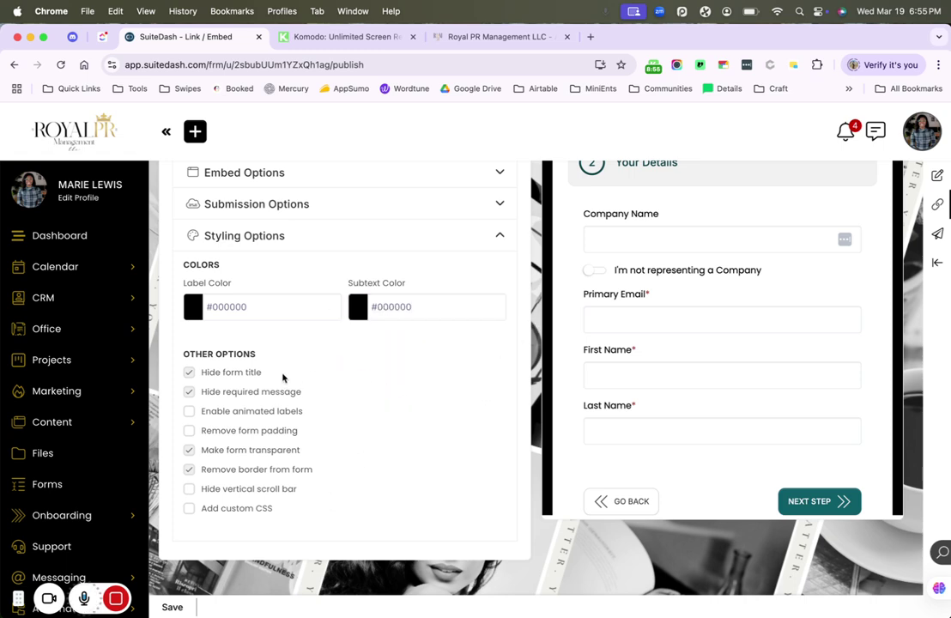
# - Toggle the hide-form-title setting, review direct linking options, and return to the live booking page
pyautogui.click(256, 375)
pyautogui.scroll(3, 297, 439)
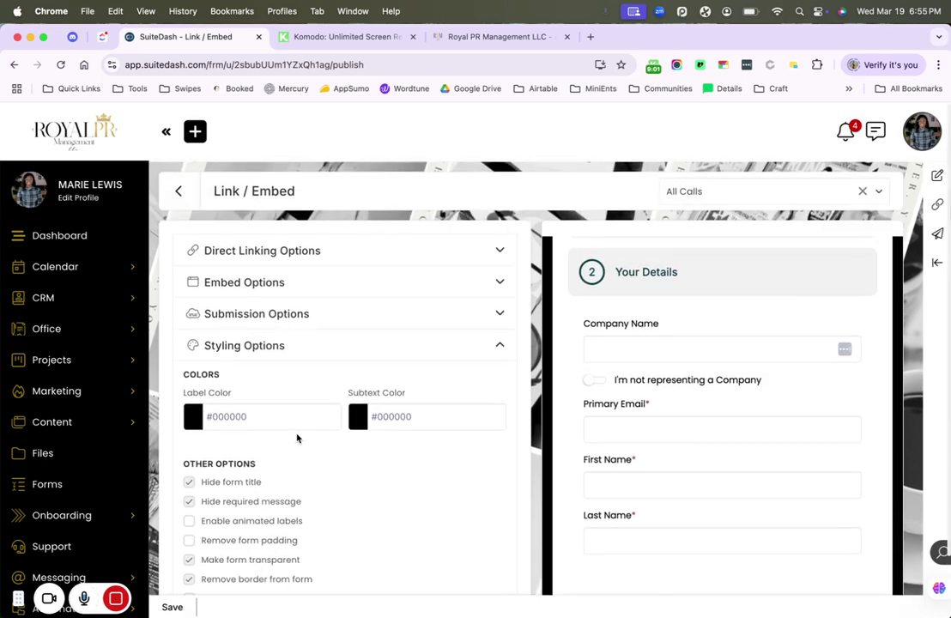
pyautogui.click(332, 251)
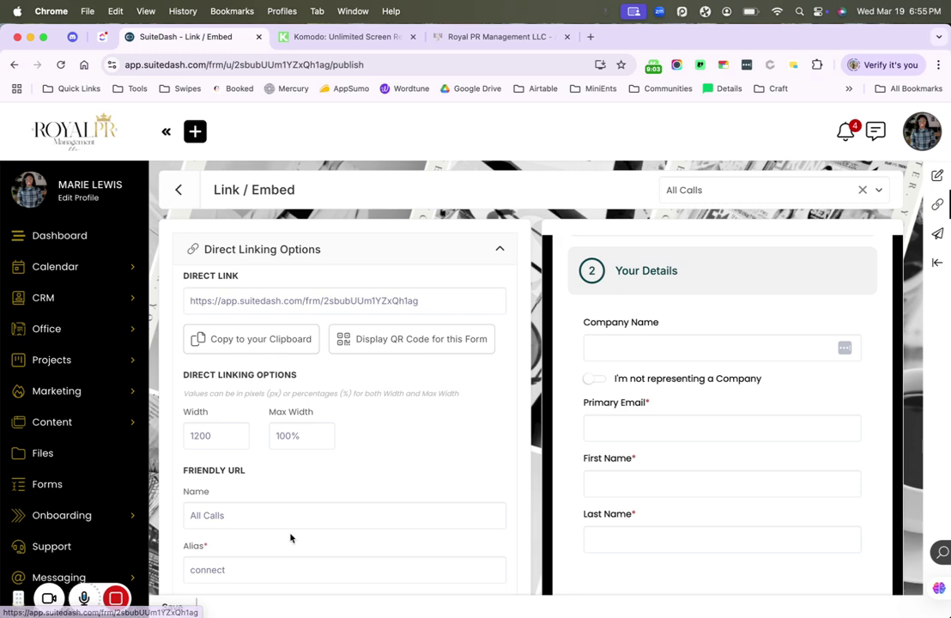
pyautogui.scroll(-2, 290, 536)
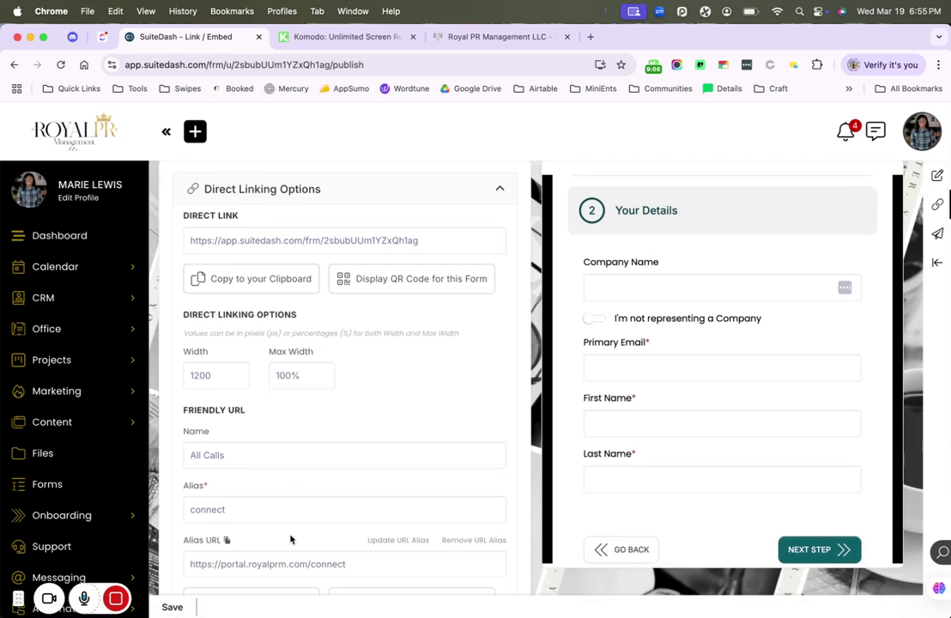
pyautogui.scroll(2, 290, 539)
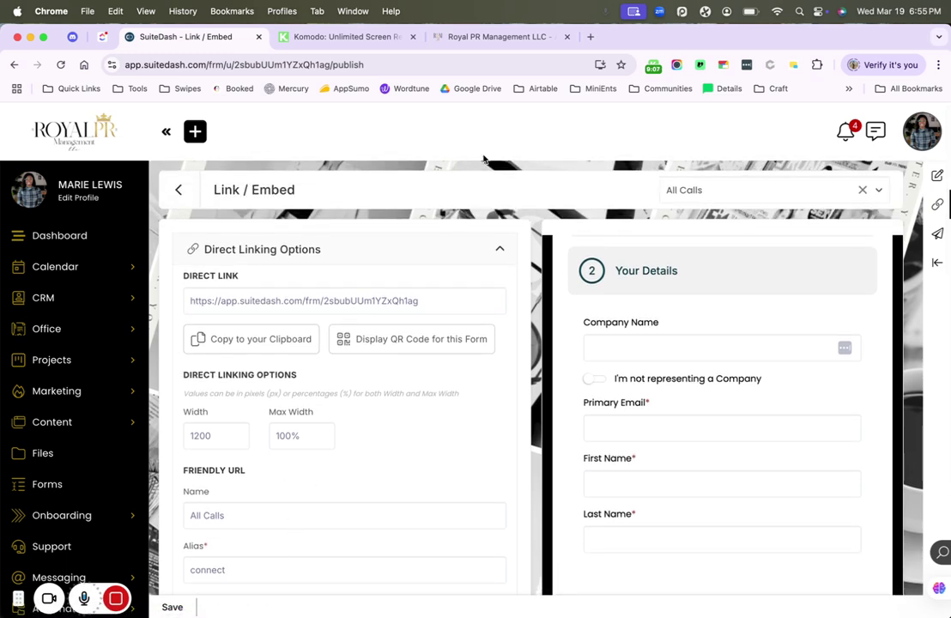
pyautogui.click(451, 38)
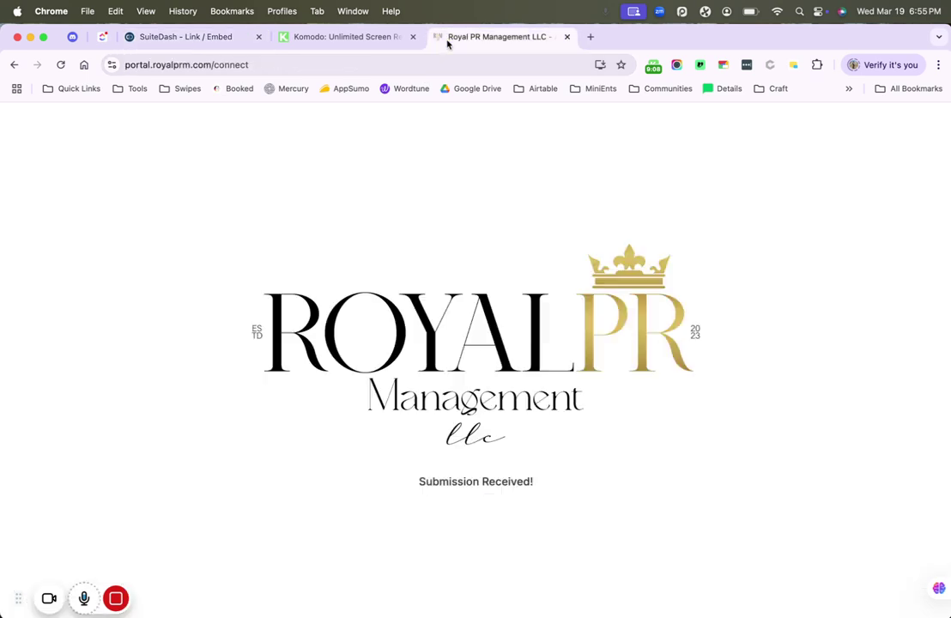
pyautogui.click(375, 60)
# - Reload portal.royalprm.com/connect and scroll through the fresh Select Time & Date booking form
pyautogui.press('Return')
pyautogui.scroll(-5, 304, 426)
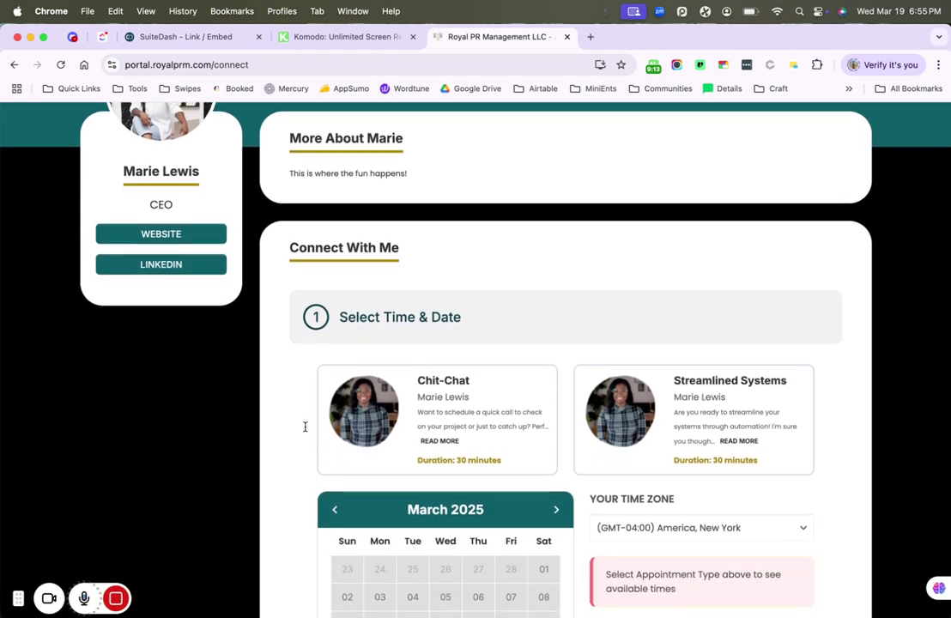
pyautogui.scroll(-3, 304, 431)
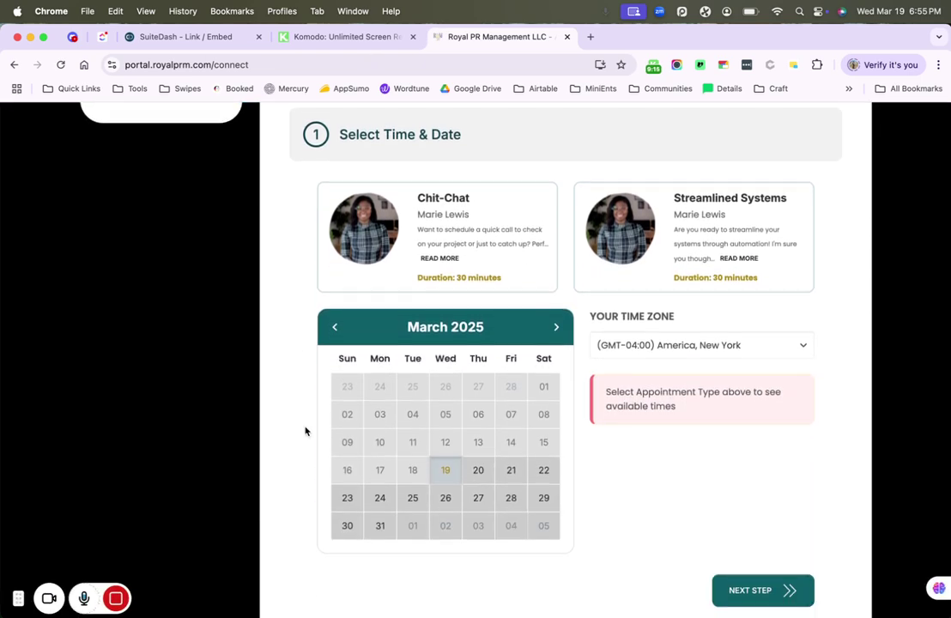
pyautogui.scroll(1, 304, 431)
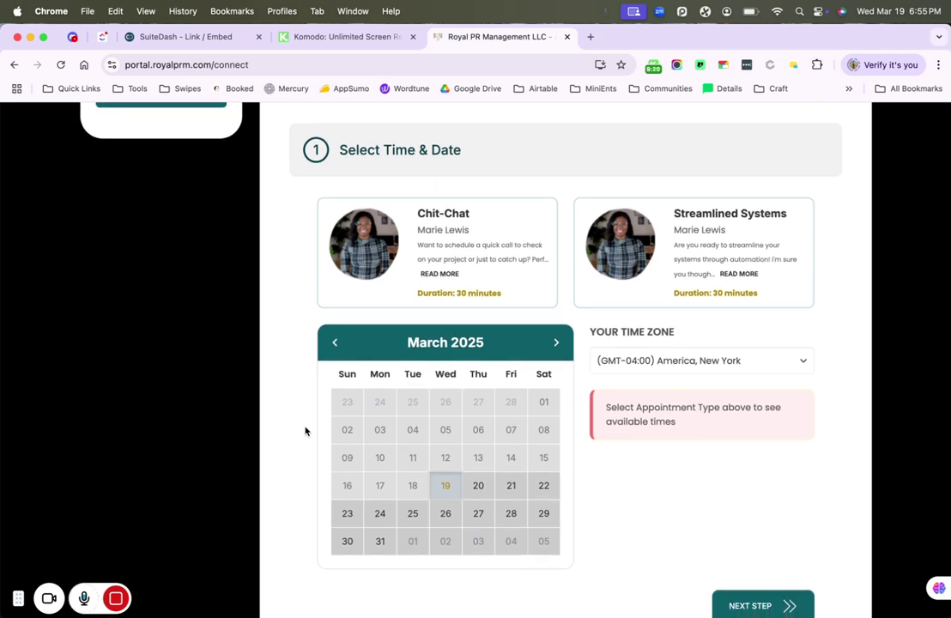
pyautogui.scroll(-5, 305, 431)
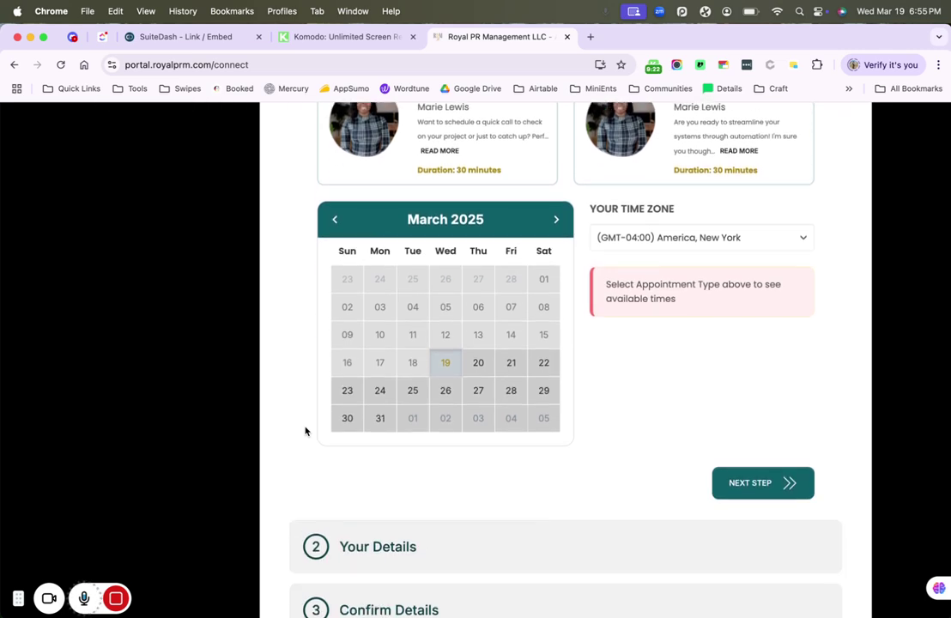
pyautogui.scroll(6, 305, 430)
pyautogui.scroll(6, 304, 430)
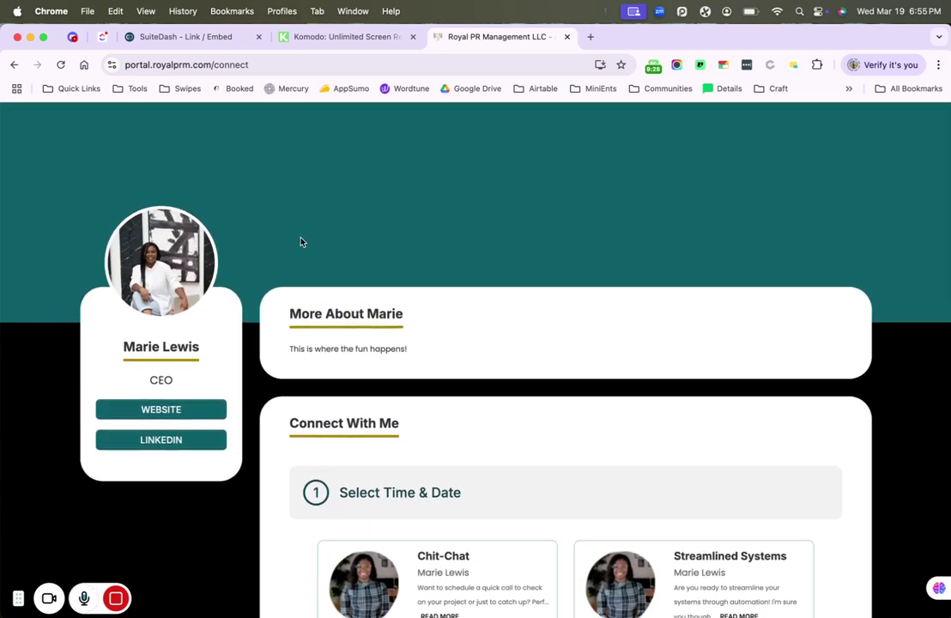
pyautogui.scroll(-4, 463, 328)
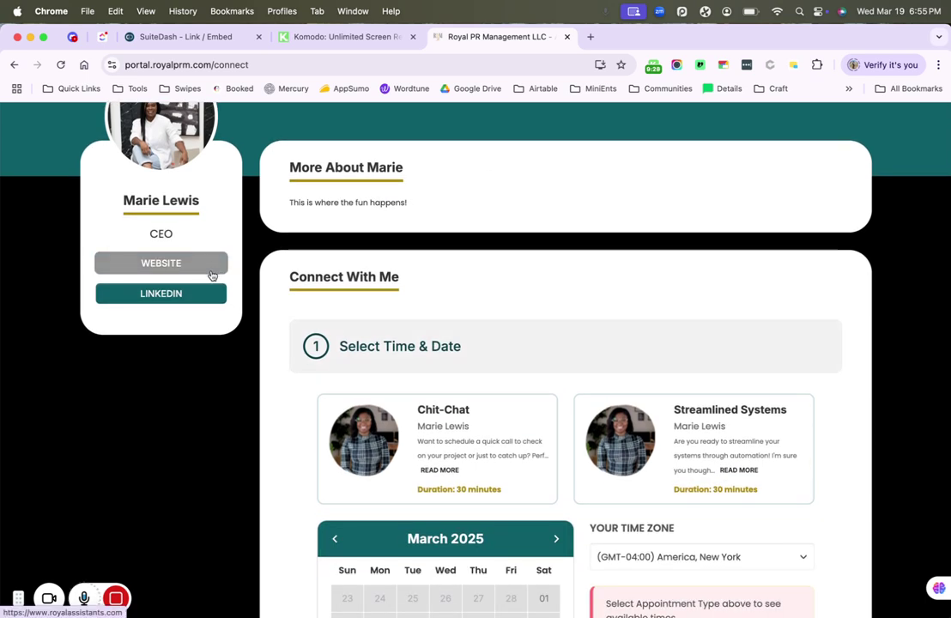
pyautogui.scroll(-3, 289, 404)
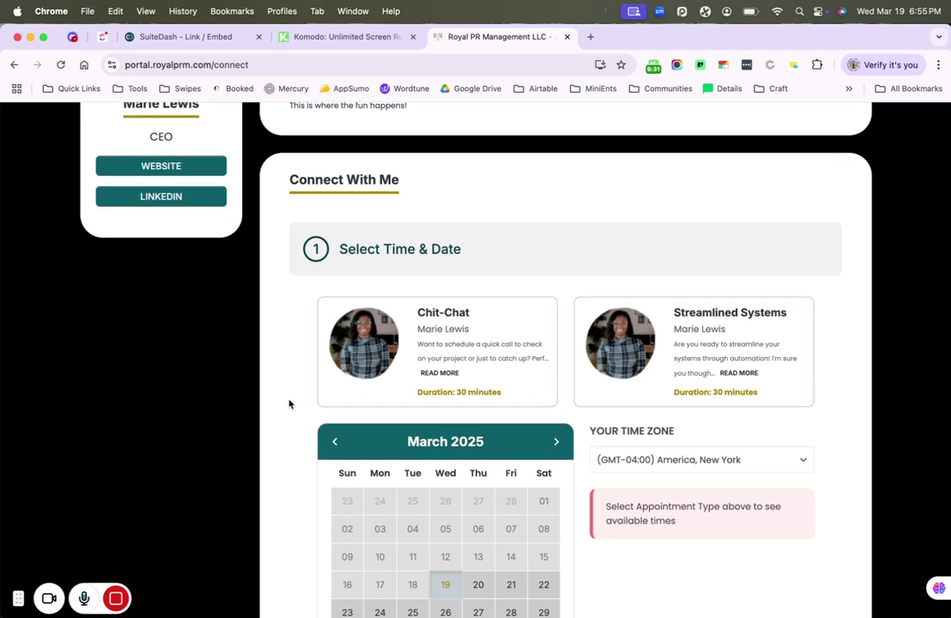